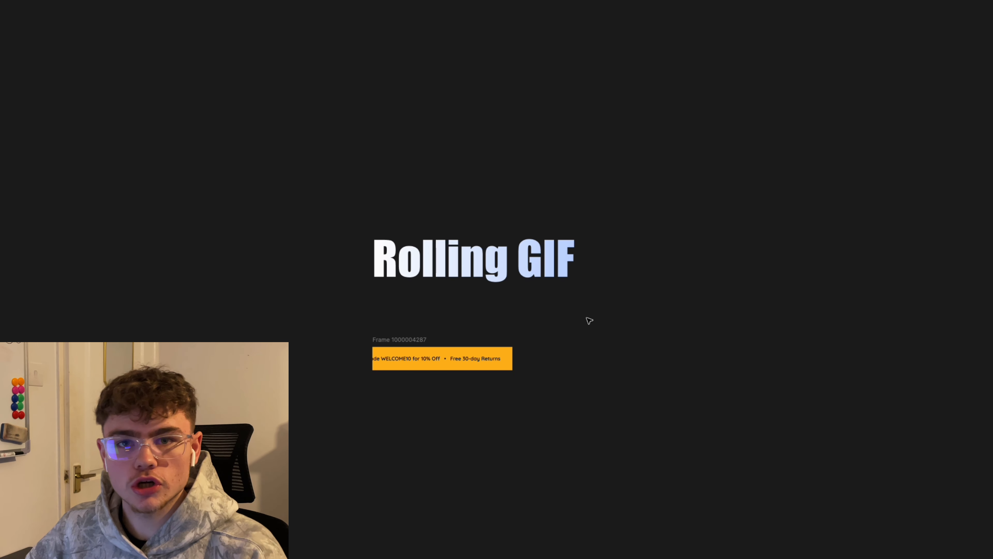
# Step: Show the hidden Figma UI again and select the yellow banner's promo text
pyautogui.scroll(5, 589, 320)
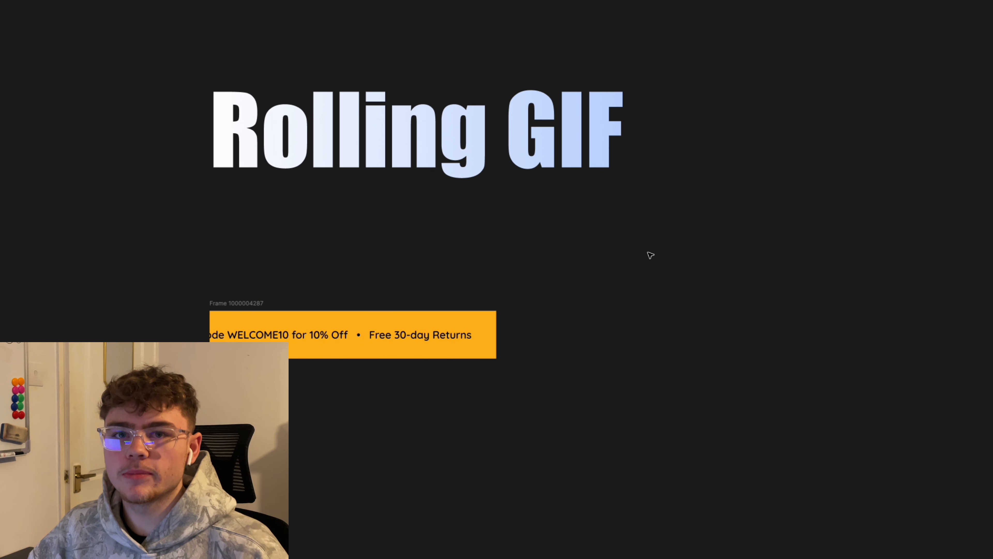
pyautogui.rightClick(478, 289)
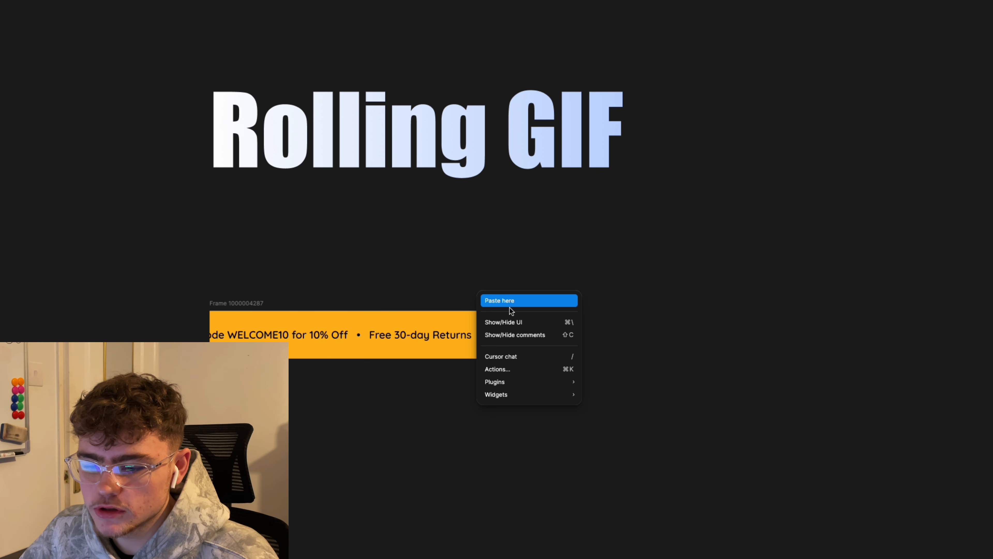
pyautogui.click(532, 333)
pyautogui.click(249, 310)
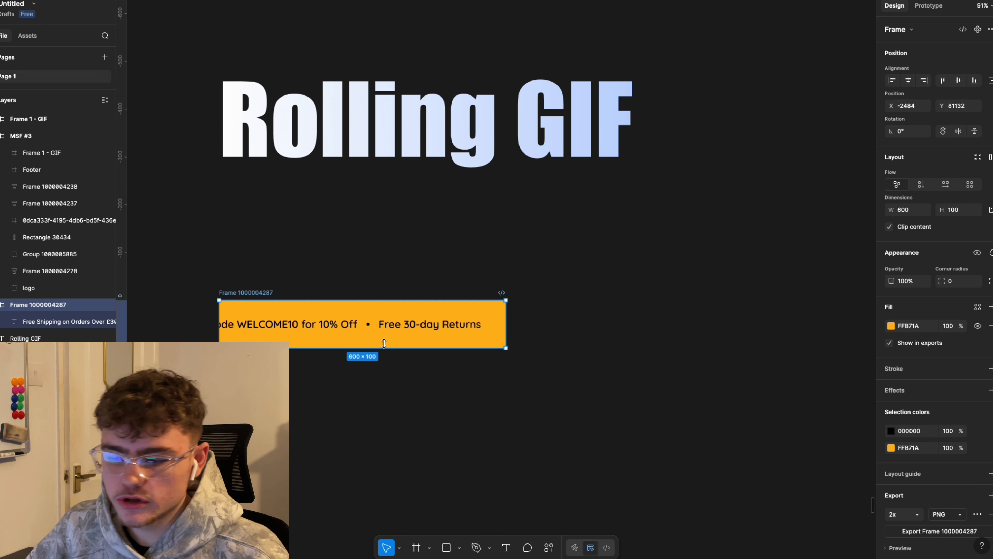
pyautogui.click(433, 319)
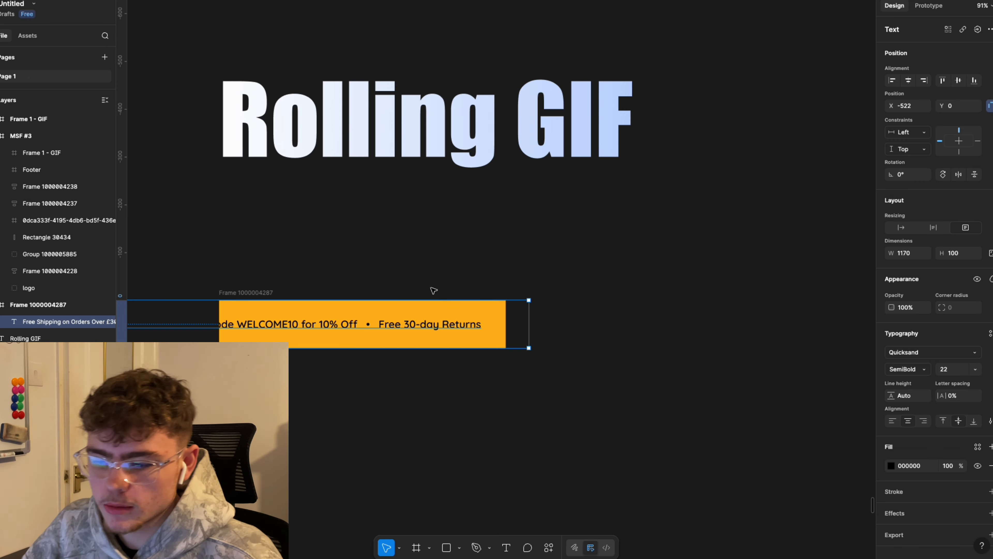
pyautogui.hscroll(-1, 433, 291)
pyautogui.click(448, 292)
# Step: Draw a new white 600×100 frame and move it up under the banner
pyautogui.press('f')
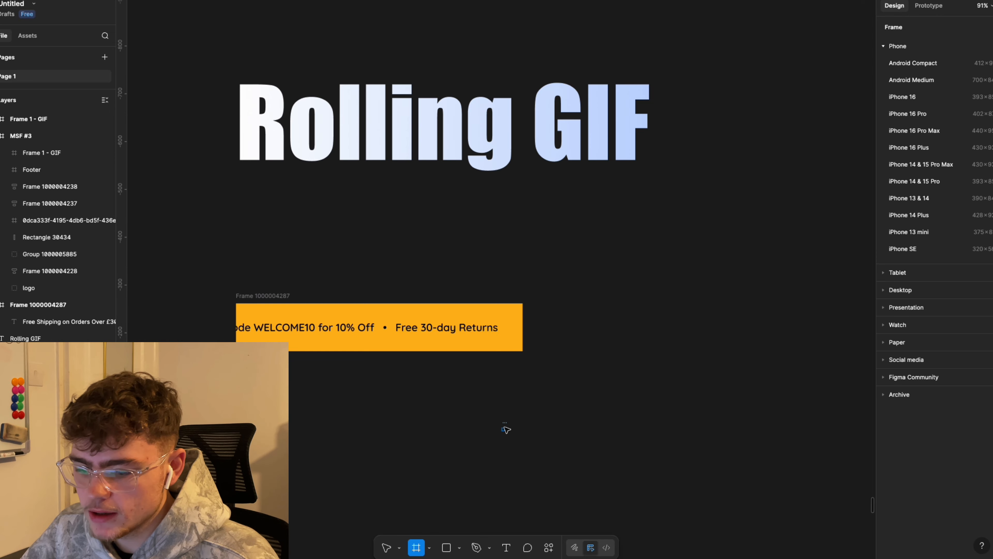
pyautogui.moveTo(503, 427); pyautogui.dragTo(504, 430)
pyautogui.click(907, 210)
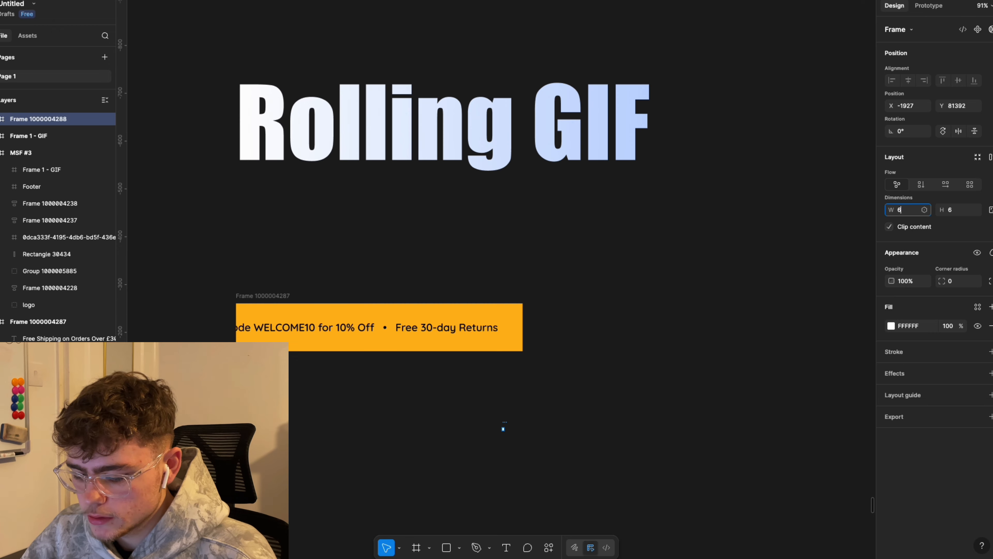
pyautogui.write('600')
pyautogui.press('Return')
pyautogui.click(960, 211)
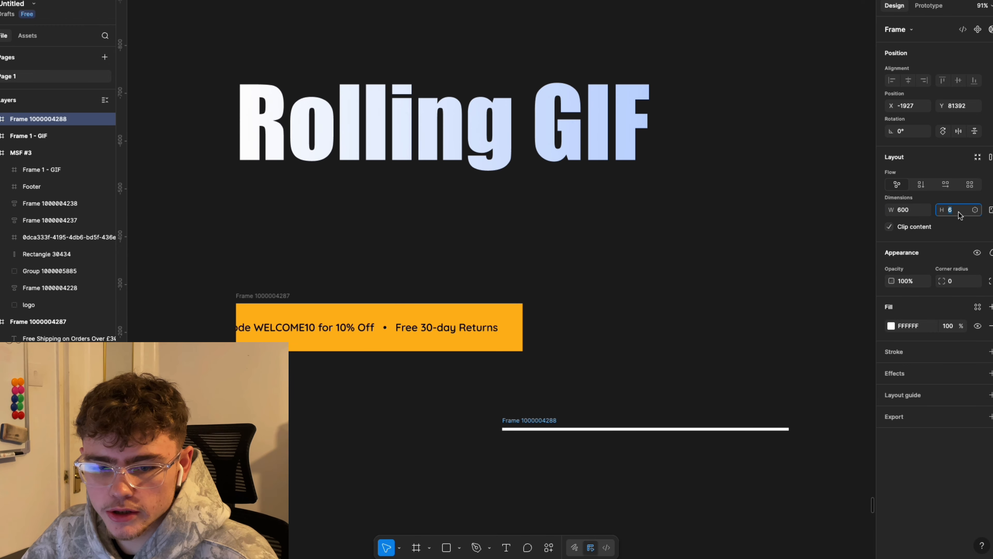
pyautogui.write('100')
pyautogui.press('Return')
pyautogui.click(687, 339)
pyautogui.scroll(-2, 686, 339)
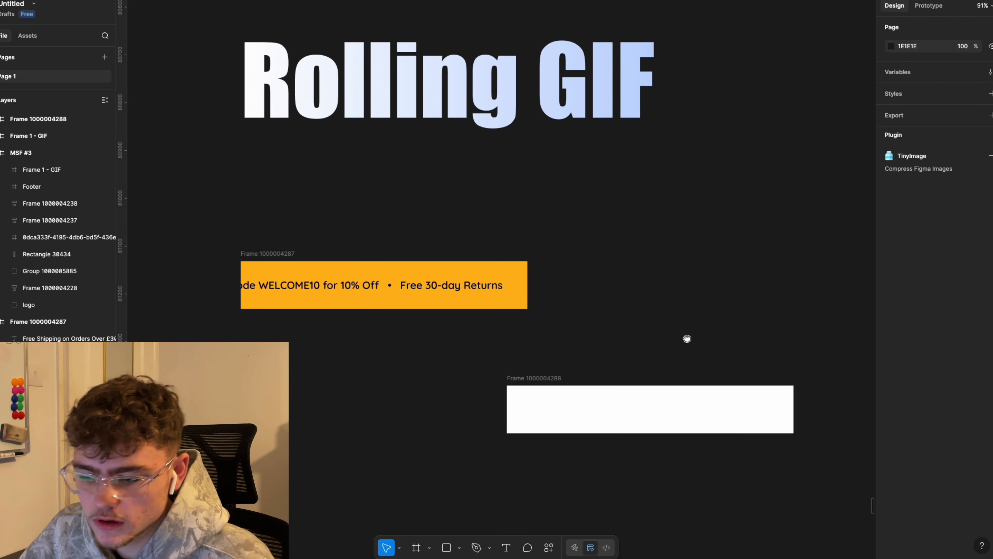
pyautogui.moveTo(547, 354); pyautogui.dragTo(325, 334)
# Step: Drag a copy of the banner's promo text into the new white frame
pyautogui.click(490, 304)
pyautogui.click(463, 272)
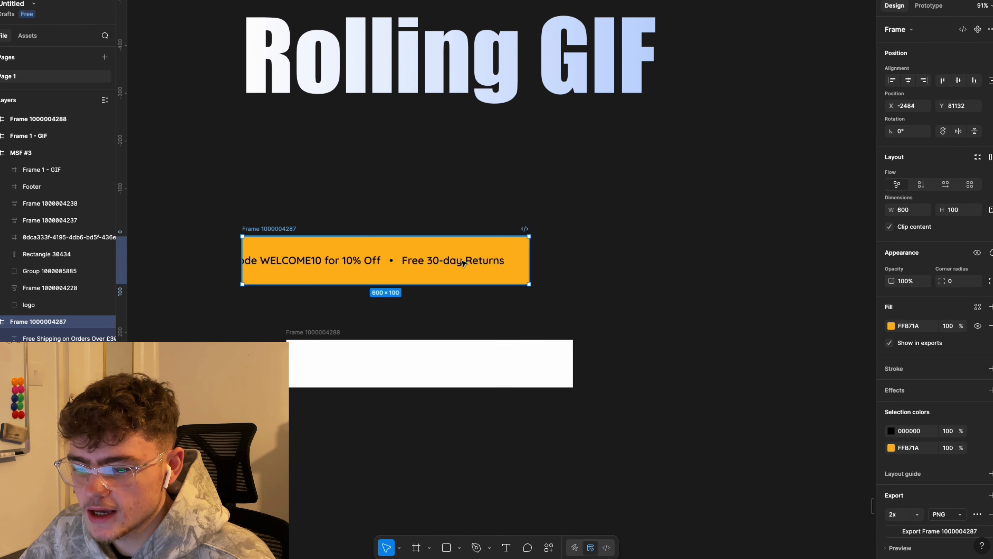
pyautogui.click(463, 262)
pyautogui.keyDown('alt'); pyautogui.moveTo(448, 261); pyautogui.dragTo(627, 426); pyautogui.keyUp('alt')
pyautogui.click(730, 349)
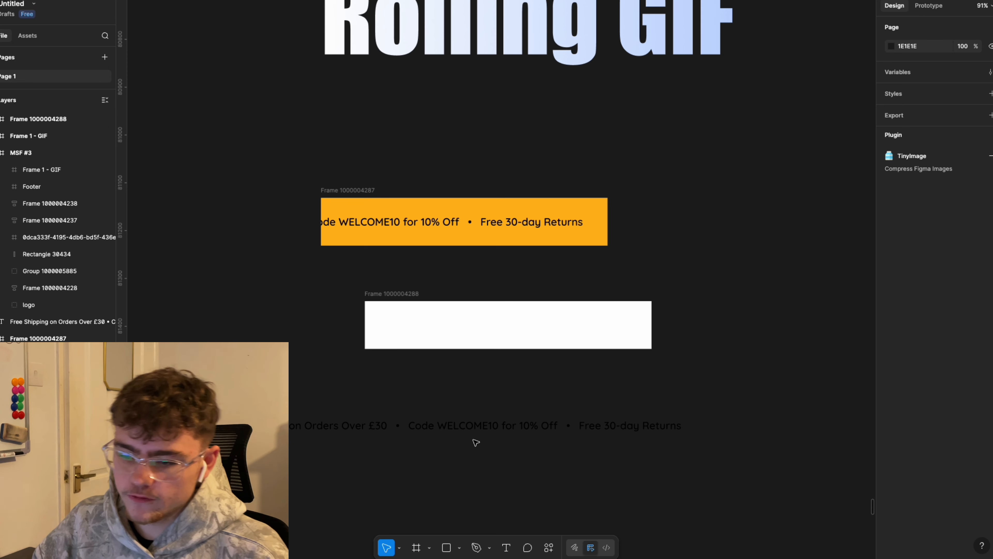
pyautogui.moveTo(639, 428); pyautogui.dragTo(591, 326)
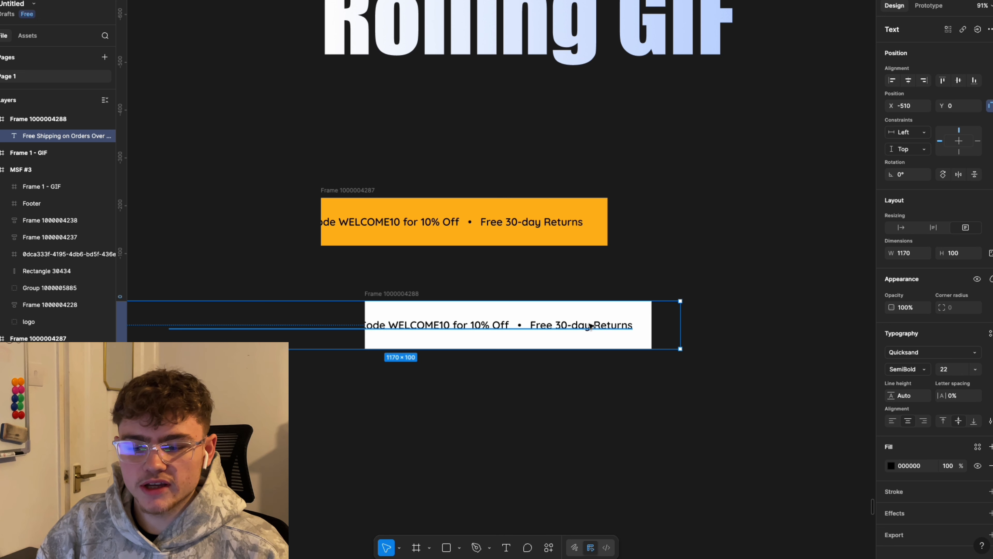
# Step: Fill the new frame with the banner's orange FFB71A and line it up under the banner
pyautogui.click(415, 294)
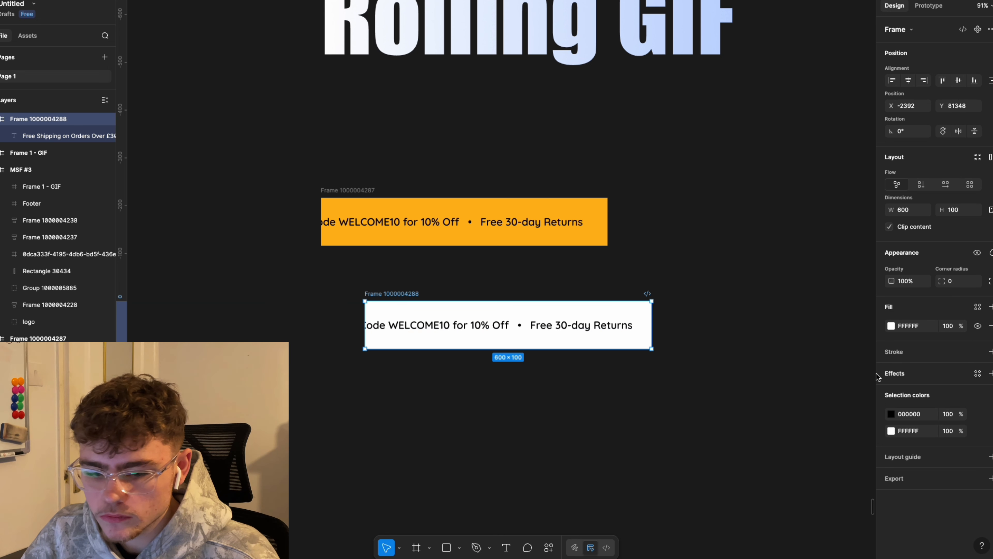
pyautogui.click(896, 433)
pyautogui.click(764, 453)
pyautogui.click(606, 232)
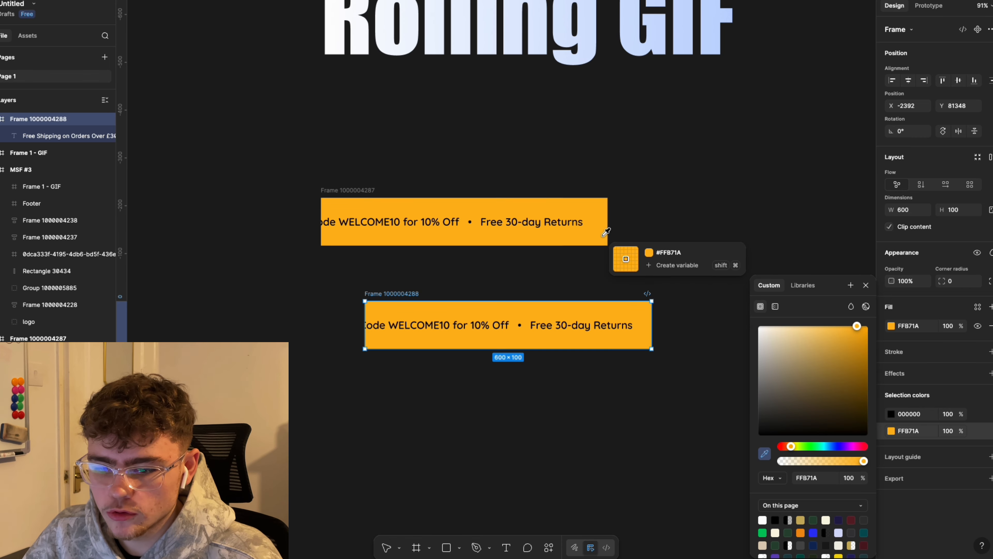
pyautogui.click(653, 230)
pyautogui.moveTo(384, 294); pyautogui.dragTo(348, 267)
# Step: Duplicate the orange frame and shift the copy's promo text 10 pixels right
pyautogui.hotkey('ctrl', 'd')
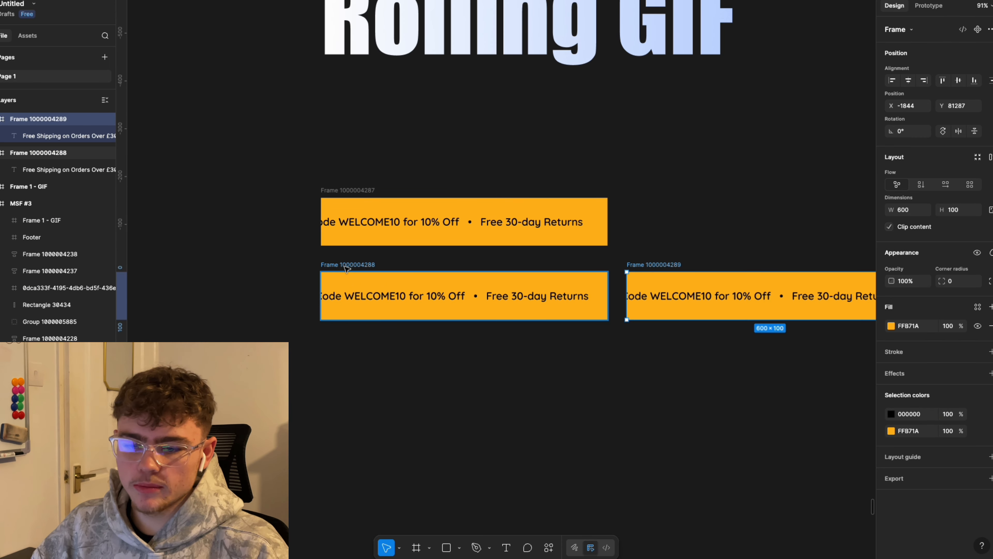
pyautogui.click(667, 290)
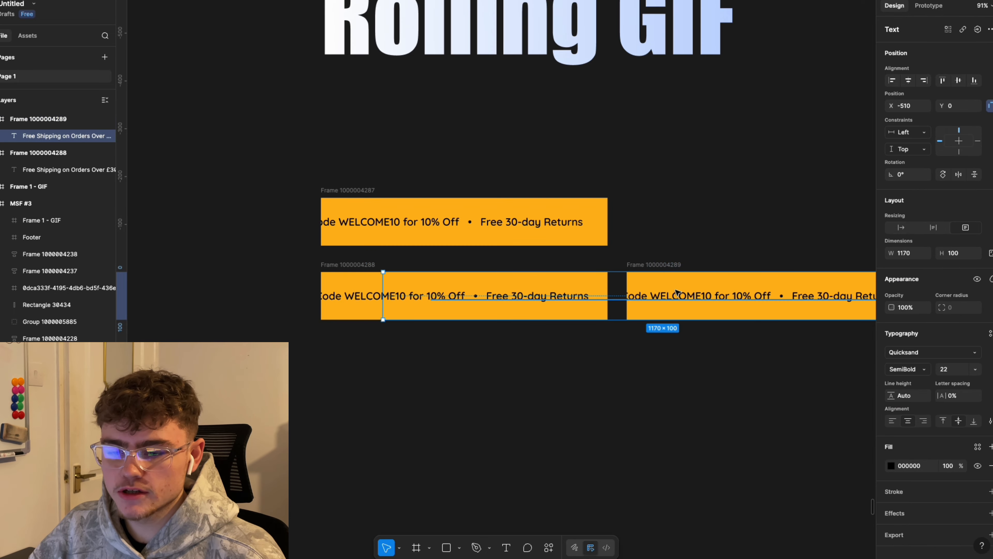
pyautogui.hscroll(2, 680, 209)
pyautogui.scroll(1, 680, 209)
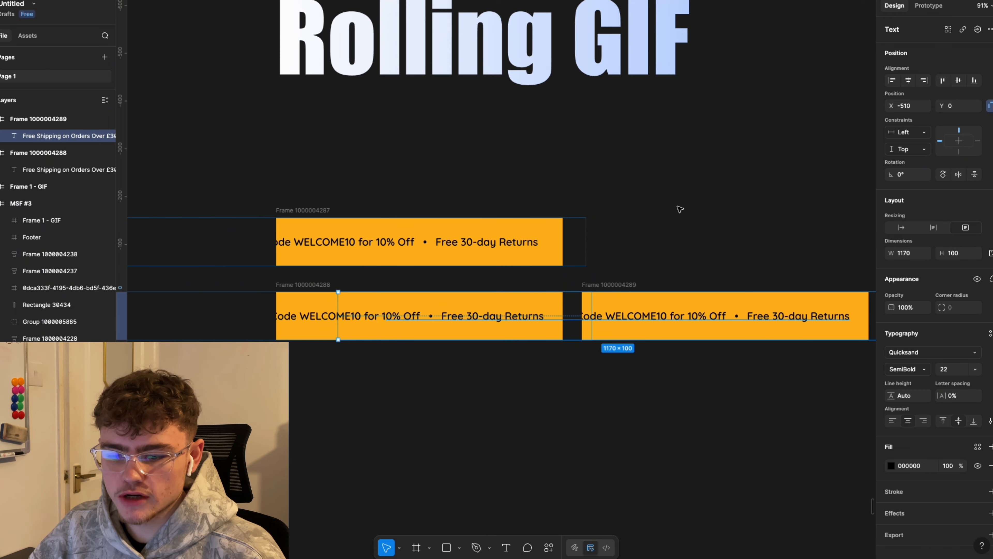
pyautogui.hotkey('shift', 'Left')
pyautogui.hscroll(3, 678, 207)
pyautogui.scroll(-1, 678, 207)
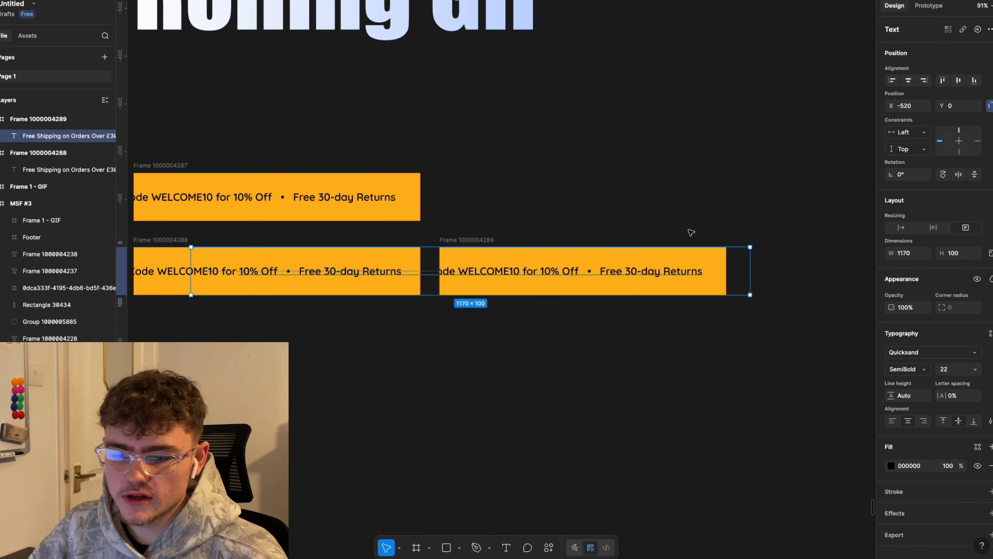
pyautogui.hotkey('shift', 'Right')
pyautogui.hotkey('shift', 'Right')
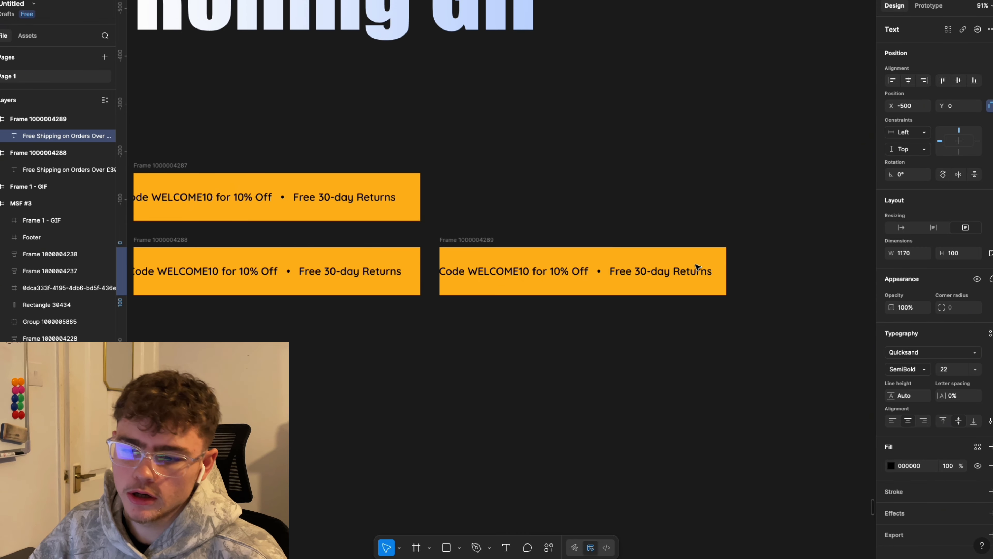
pyautogui.hscroll(1, 667, 171)
pyautogui.scroll(1, 668, 171)
pyautogui.click(670, 175)
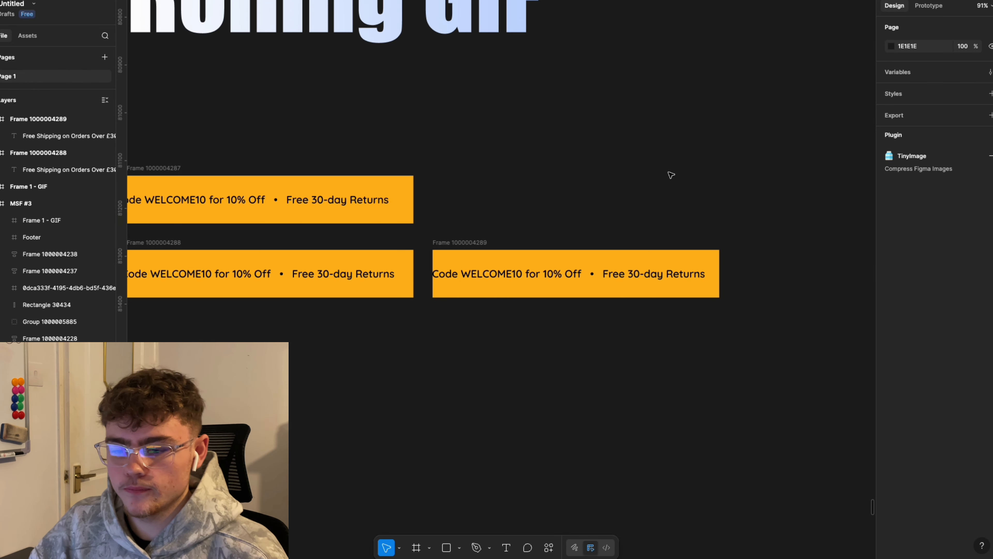
pyautogui.click(480, 240)
# Step: Duplicate the latest banner frame repeatedly, nudging each copy's text 10 pixels further right
pyautogui.press('super+d')
pyautogui.press('Return')
pyautogui.hotkey('shift', 'Right')
pyautogui.moveTo(336, 335); pyautogui.dragTo(532, 264)
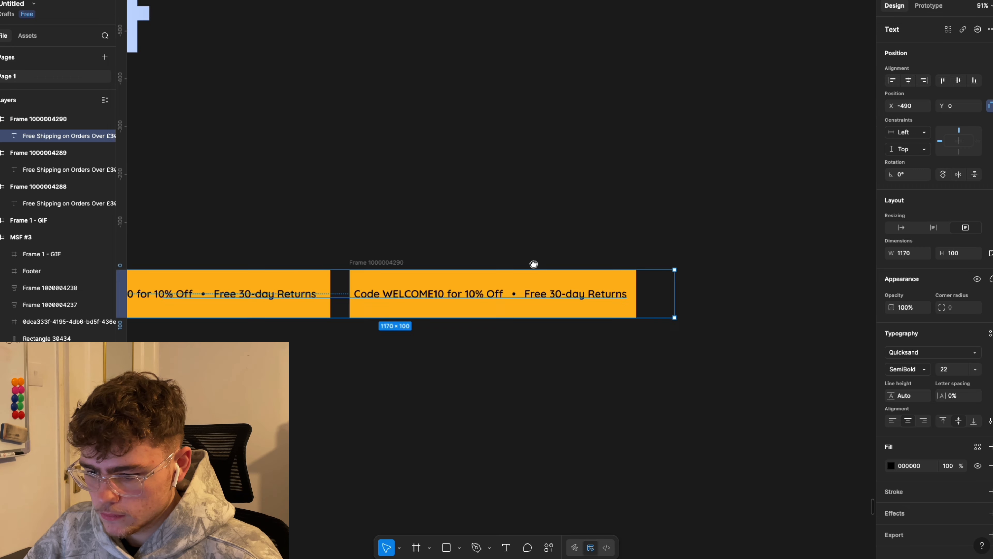
pyautogui.click(565, 261)
pyautogui.press('super+d')
pyautogui.press('Return')
pyautogui.hotkey('shift', 'Right')
pyautogui.click(563, 250)
pyautogui.press('super+d')
pyautogui.press('Return')
pyautogui.hotkey('shift', 'Right')
pyautogui.click(858, 250)
pyautogui.press('super+d')
pyautogui.press('Return')
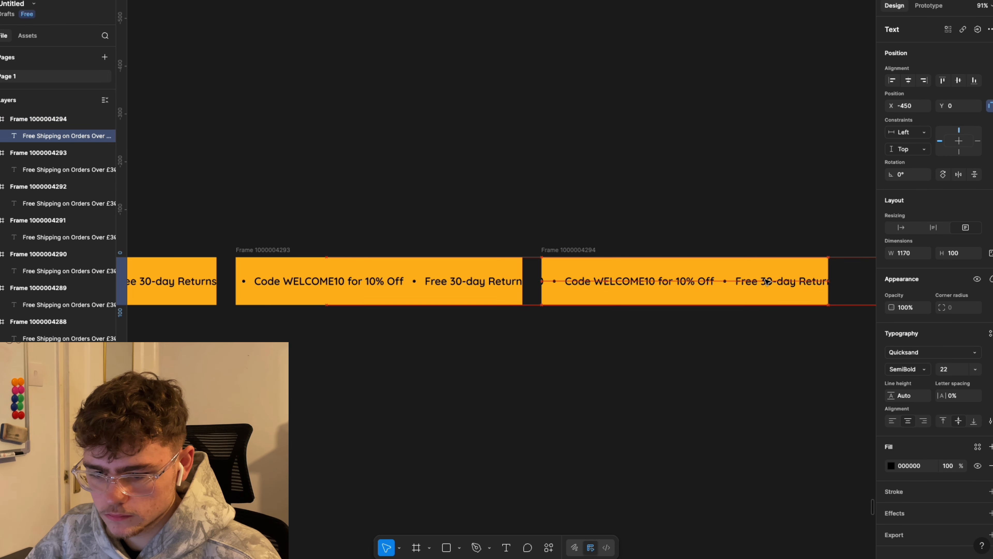
pyautogui.click(578, 251)
pyautogui.press('super+d')
pyautogui.press('Return')
pyautogui.hotkey('shift', 'Right')
pyautogui.click(582, 250)
pyautogui.press('super+d')
pyautogui.press('Return')
pyautogui.hotkey('shift', 'Right')
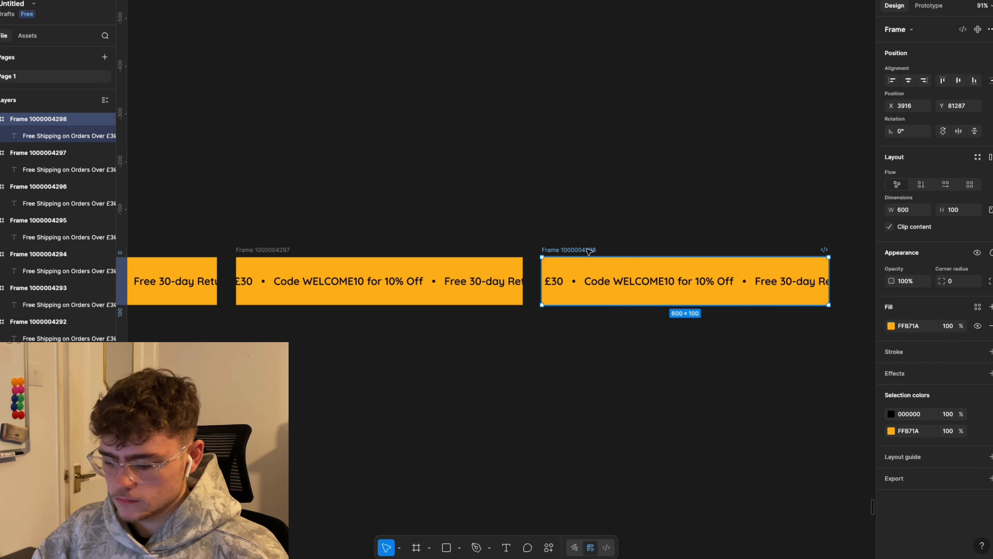
pyautogui.press('super+d')
pyautogui.press('Return')
pyautogui.hotkey('shift', 'Right')
pyautogui.click(589, 250)
pyautogui.press('super+d')
pyautogui.press('Return')
pyautogui.hotkey('shift', 'Right')
pyautogui.click(591, 251)
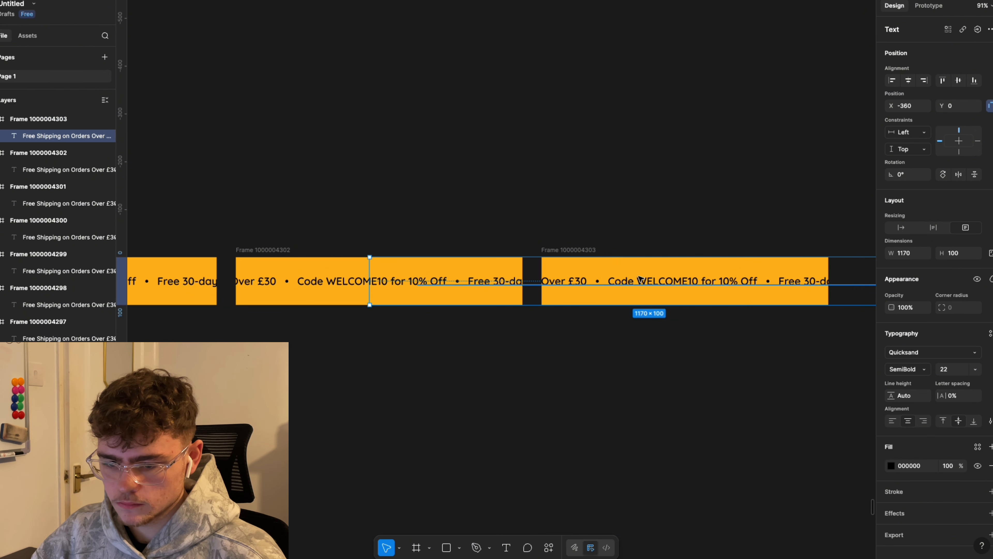
pyautogui.click(594, 251)
pyautogui.press('super+d')
pyautogui.press('Return')
pyautogui.hotkey('shift', 'Right')
pyautogui.click(779, 262)
# Step: Keep adding banner copies with text shifted 10 pixels each until it reaches X -120
pyautogui.press('super+d')
pyautogui.press('Return')
pyautogui.hotkey('shift', 'Right')
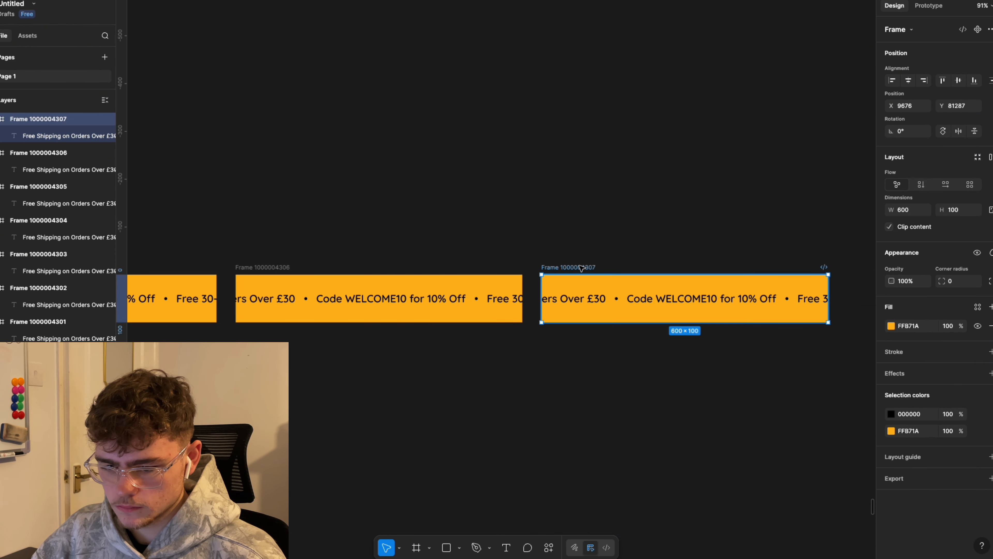
pyautogui.doubleClick(599, 300)
pyautogui.hotkey('shift', 'Right')
pyautogui.click(589, 269)
pyautogui.press('super+d')
pyautogui.doubleClick(600, 299)
pyautogui.hotkey('shift', 'Right')
pyautogui.click(588, 269)
pyautogui.press('super+d')
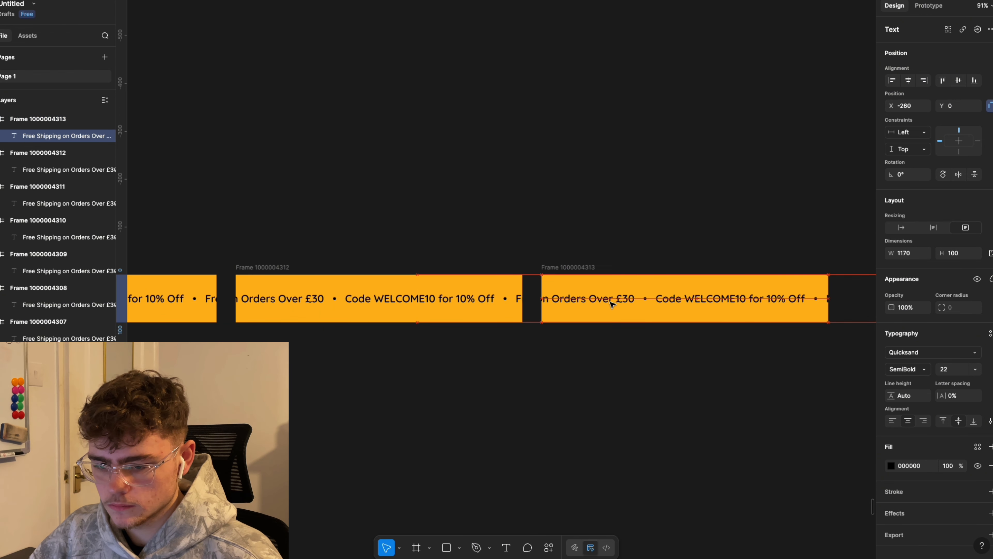
pyautogui.press('super+d')
pyautogui.doubleClick(660, 300)
pyautogui.hotkey('shift', 'Right')
pyautogui.click(589, 268)
pyautogui.press('super+d')
pyautogui.doubleClick(656, 303)
pyautogui.hotkey('shift', 'Right')
pyautogui.click(588, 269)
pyautogui.press('super+d')
pyautogui.doubleClick(602, 299)
pyautogui.hotkey('shift', 'Right')
pyautogui.click(588, 269)
pyautogui.press('super+d')
pyautogui.doubleClick(602, 300)
pyautogui.hotkey('shift', 'Right')
pyautogui.click(588, 269)
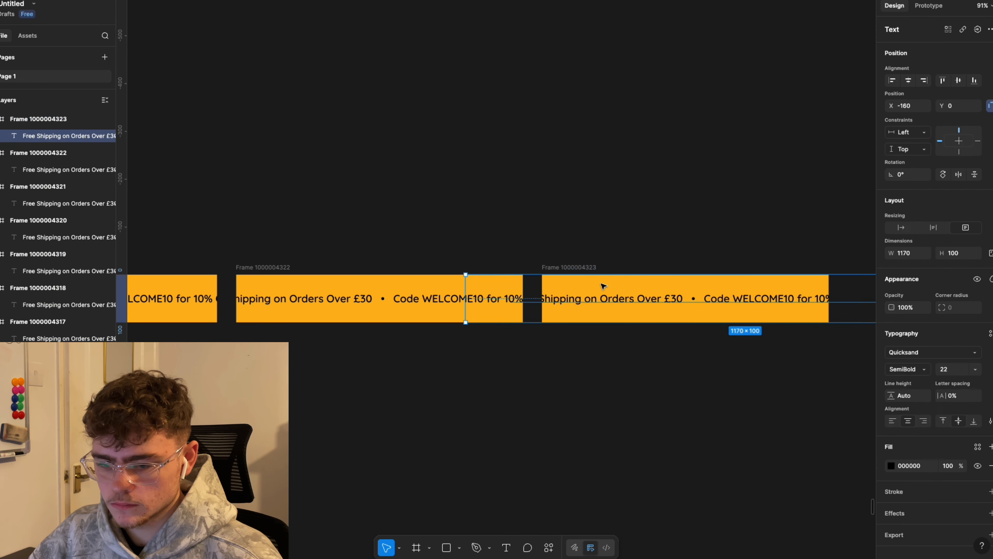
pyautogui.click(588, 269)
pyautogui.press('super+d')
pyautogui.doubleClick(602, 299)
pyautogui.hotkey('shift', 'Right')
pyautogui.click(588, 258)
pyautogui.press('super+d')
pyautogui.doubleClick(612, 288)
pyautogui.hotkey('shift', 'Right')
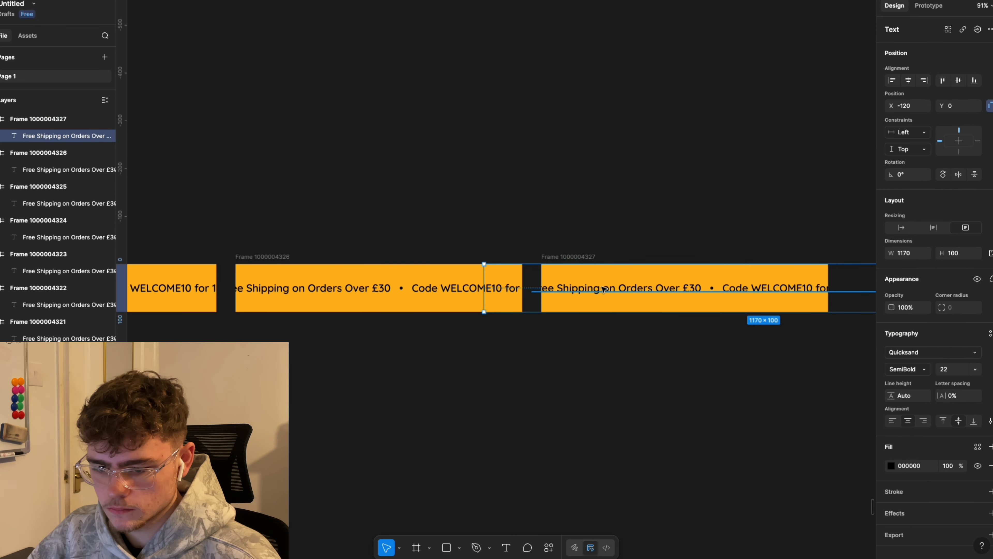
pyautogui.doubleClick(584, 285)
pyautogui.hotkey('shift', 'Right')
pyautogui.click(584, 257)
pyautogui.press('super+d')
pyautogui.doubleClick(584, 284)
pyautogui.hotkey('shift', 'Right')
pyautogui.click(584, 256)
pyautogui.press('super+d')
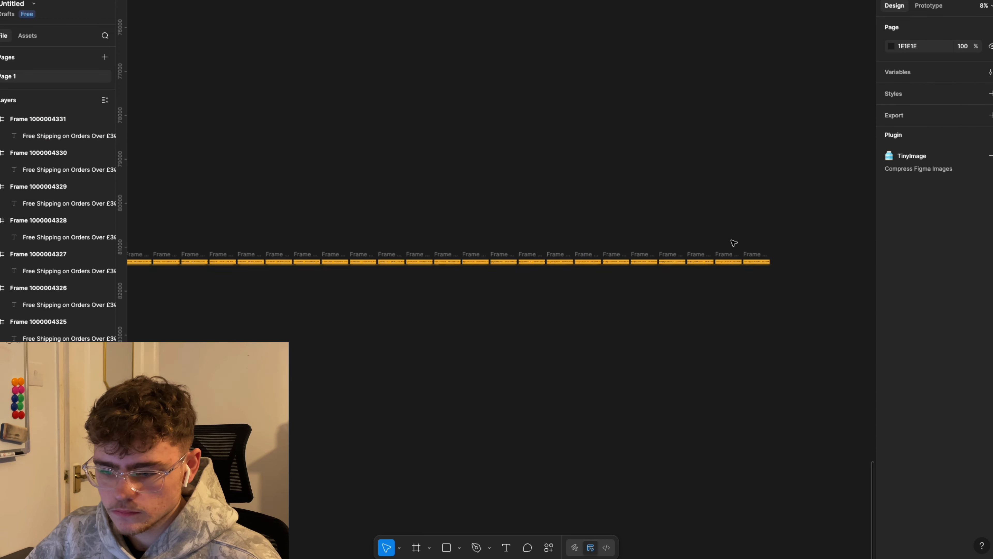
pyautogui.moveTo(841, 252); pyautogui.dragTo(206, 211)
pyautogui.moveTo(808, 180); pyautogui.dragTo(202, 206)
pyautogui.scroll(-3, 508, 185)
pyautogui.moveTo(693, 181); pyautogui.dragTo(525, 171)
pyautogui.scroll(-2, 654, 175)
pyautogui.moveTo(654, 175); pyautogui.dragTo(528, 218)
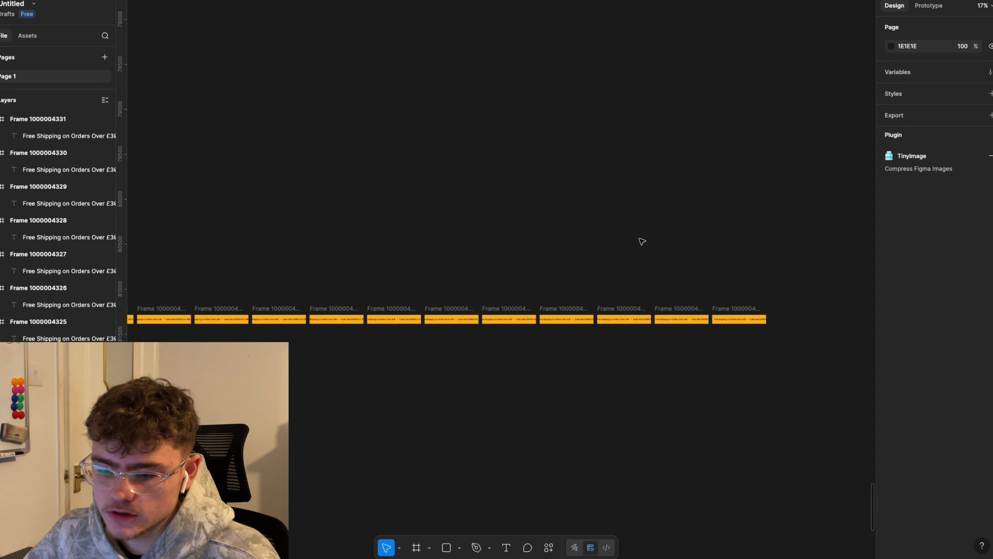
pyautogui.scroll(-2, 592, 251)
pyautogui.click(548, 547)
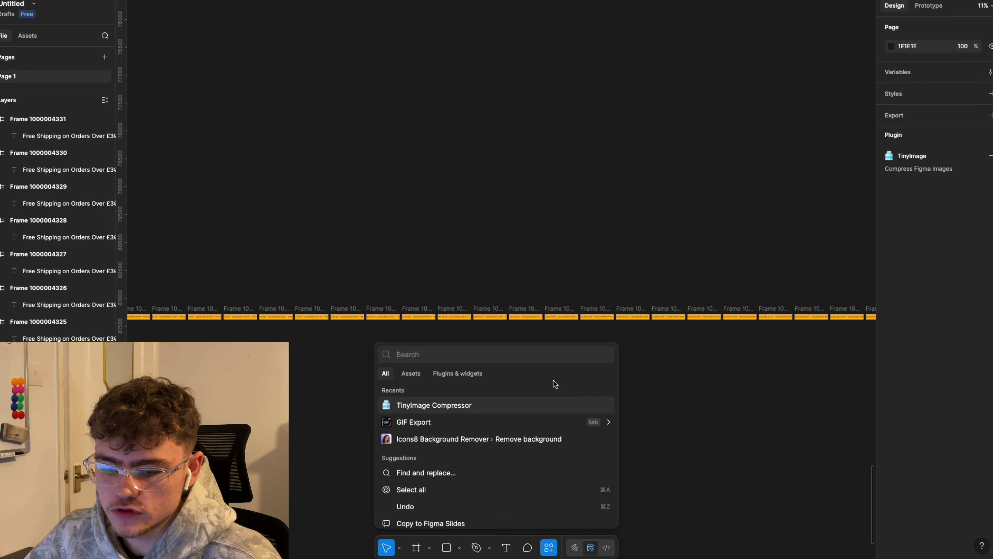
pyautogui.write('tinyimage')
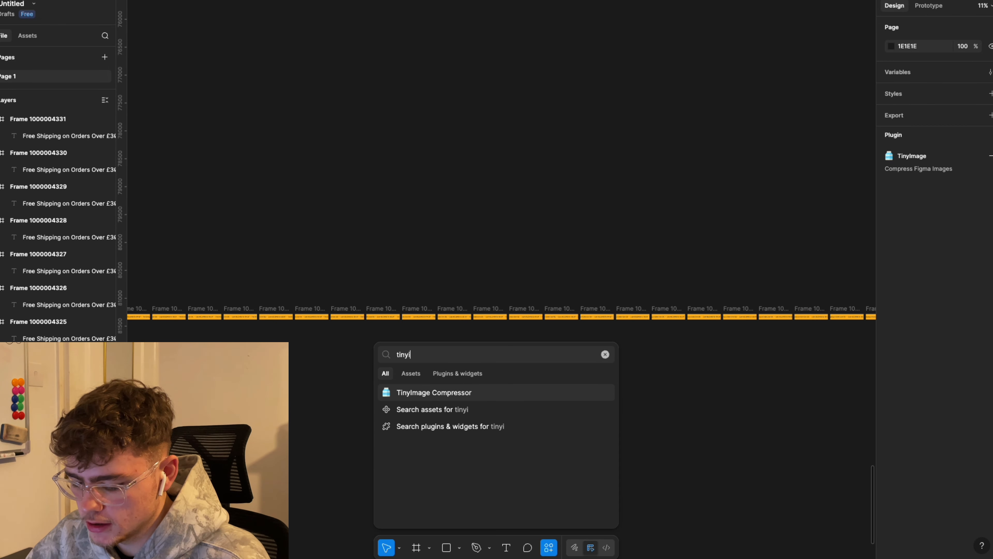
pyautogui.click(488, 398)
pyautogui.moveTo(522, 397); pyautogui.dragTo(661, 406)
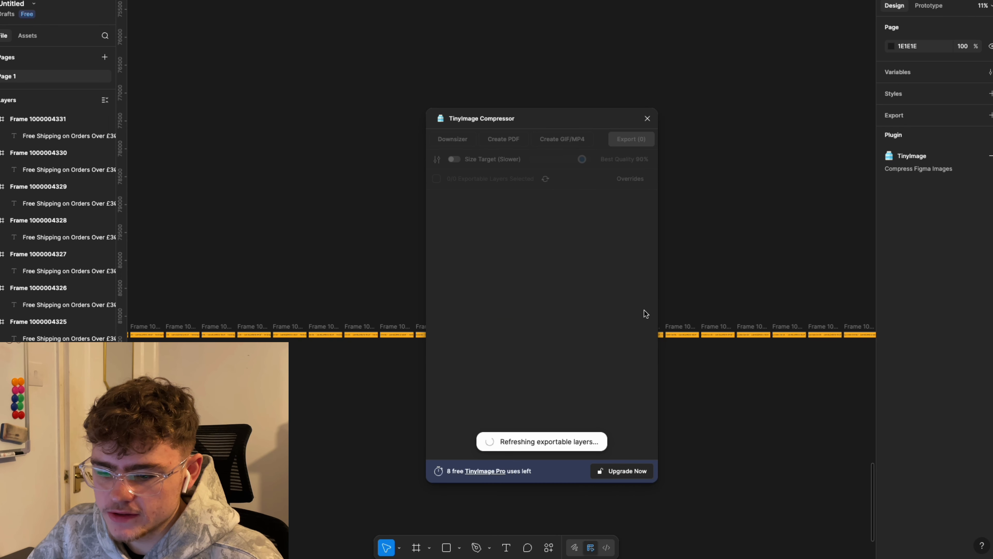
pyautogui.click(647, 118)
pyautogui.moveTo(559, 254); pyautogui.dragTo(541, 239)
pyautogui.scroll(-2, 632, 277)
pyautogui.hscroll(-5, 547, 301)
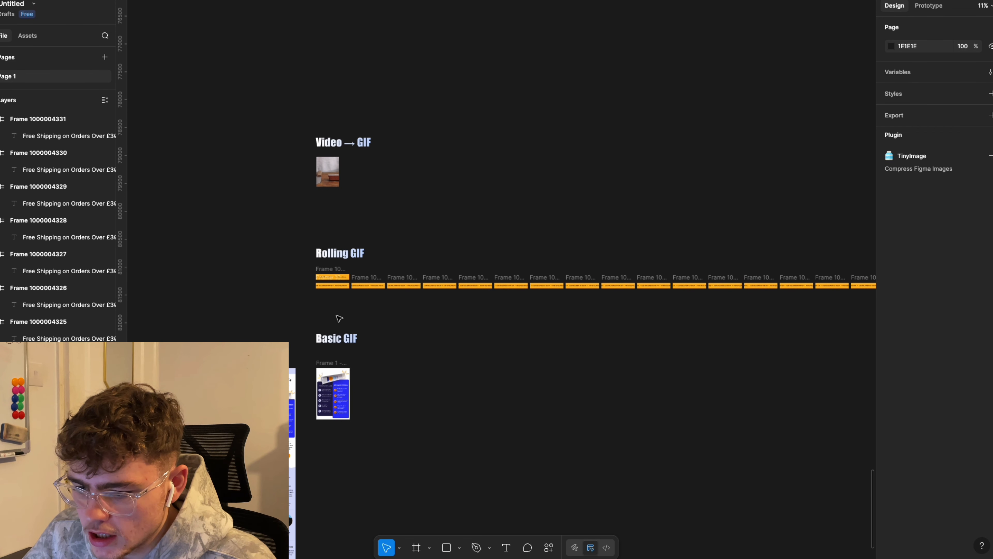
# Step: Delete the extra upper Rolling GIF frame and select the row of ticker frames
pyautogui.click(329, 269)
pyautogui.press('Delete')
pyautogui.moveTo(302, 274); pyautogui.dragTo(773, 312)
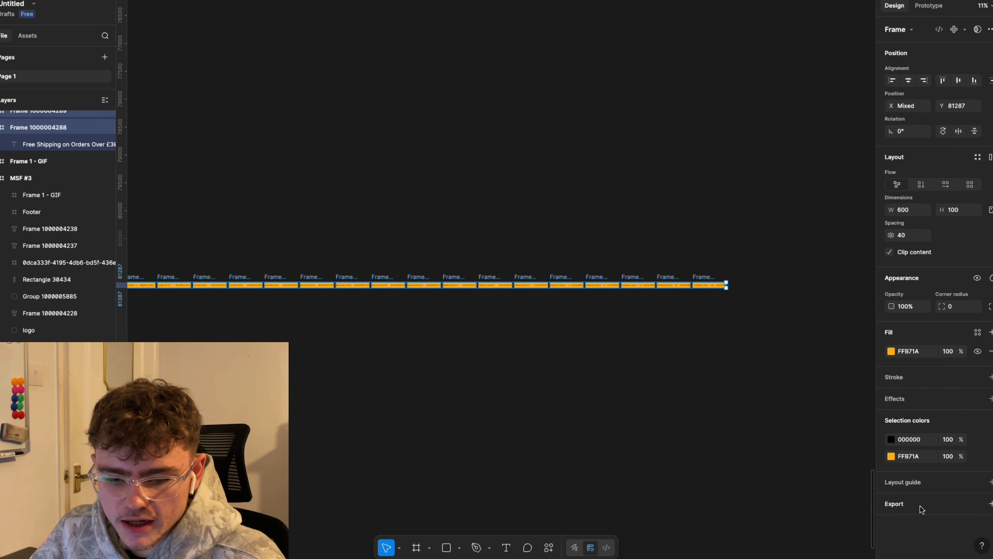
# Step: Add a 2x PNG export setting to all 44 selected banner frames
pyautogui.click(906, 504)
pyautogui.scroll(-1, 939, 472)
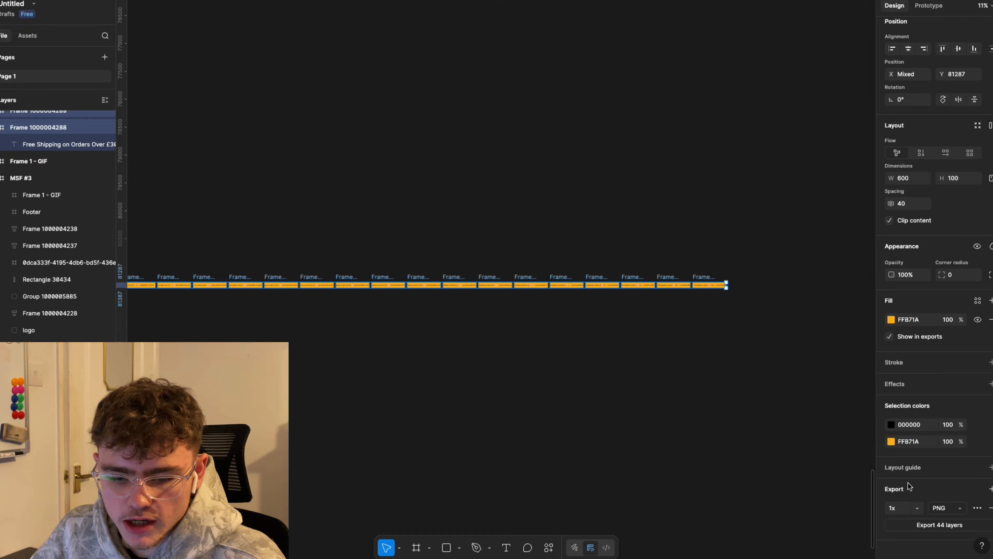
pyautogui.click(899, 508)
pyautogui.write('2')
pyautogui.click(940, 509)
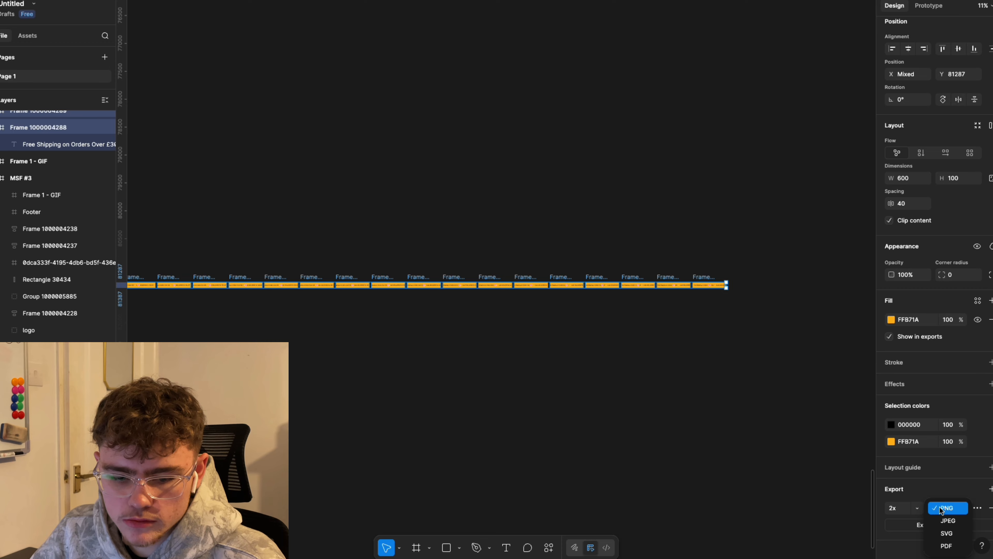
pyautogui.click(942, 510)
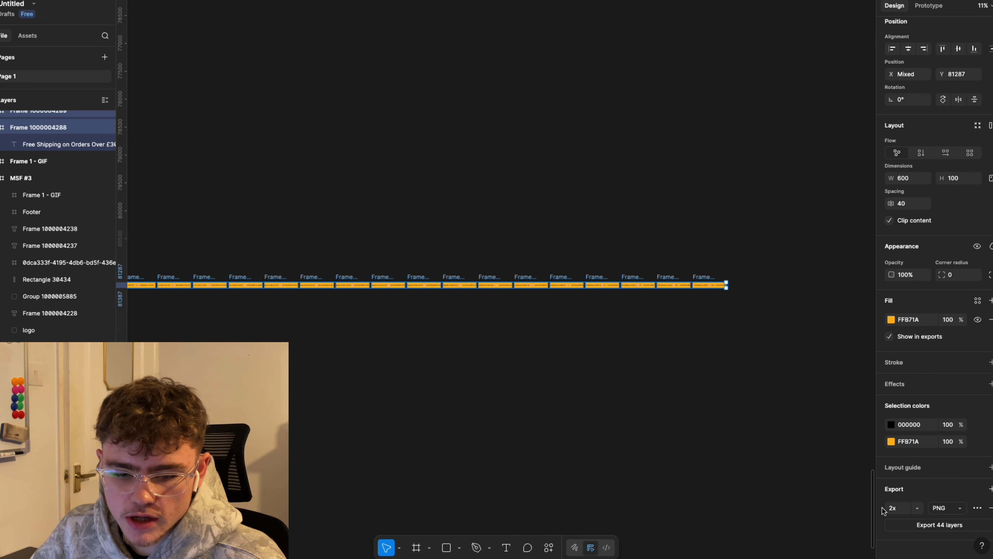
pyautogui.scroll(1, 629, 440)
pyautogui.rightClick(471, 417)
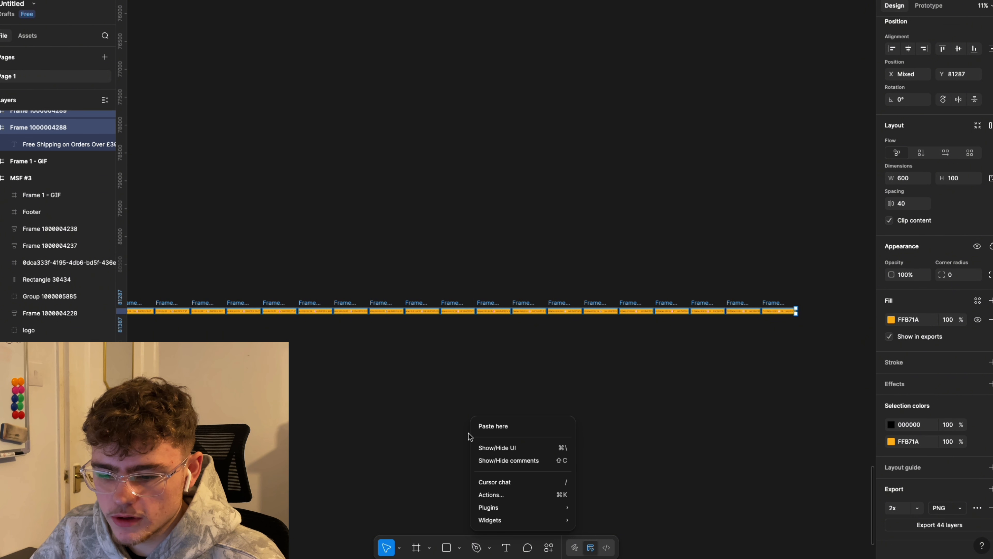
# Step: Launch TinyImage Compressor from Actions, listing the 44 frames as 2x PNG at 1200×200px
pyautogui.click(548, 548)
pyautogui.click(549, 548)
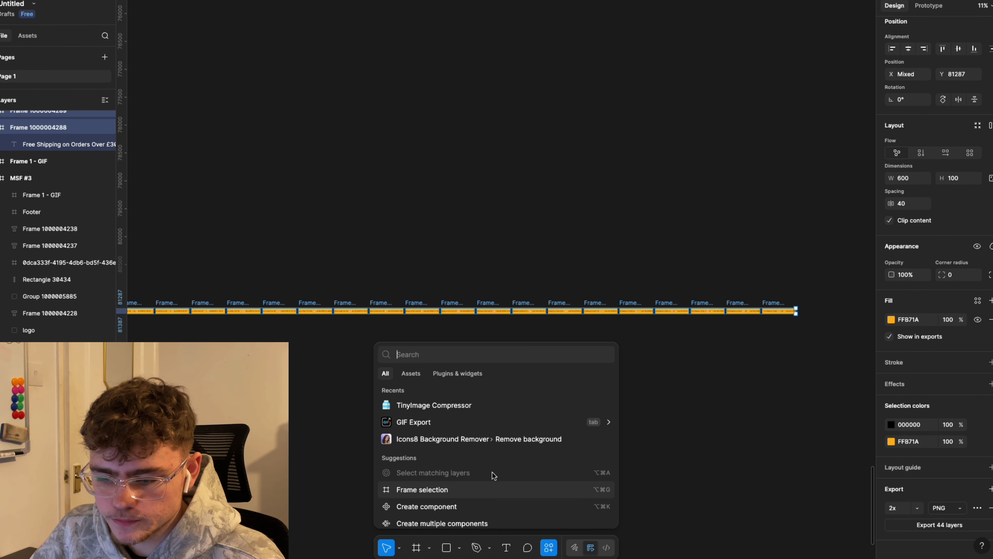
pyautogui.click(452, 407)
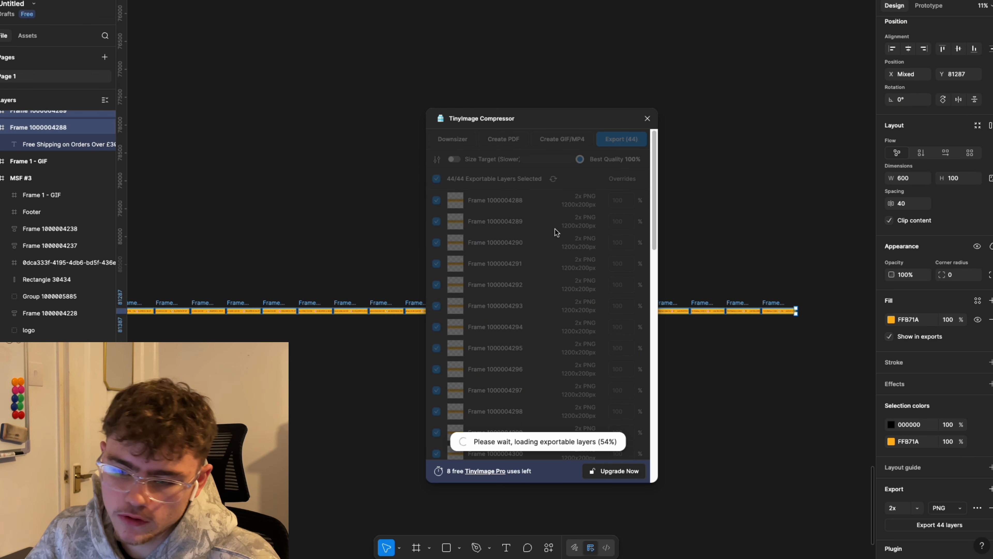
pyautogui.scroll(-15, 549, 246)
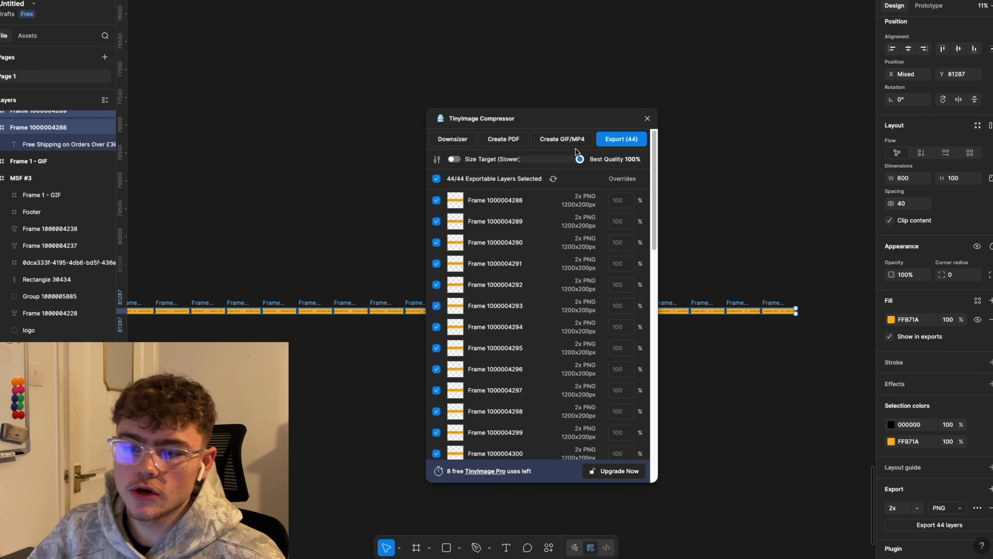
pyautogui.click(572, 140)
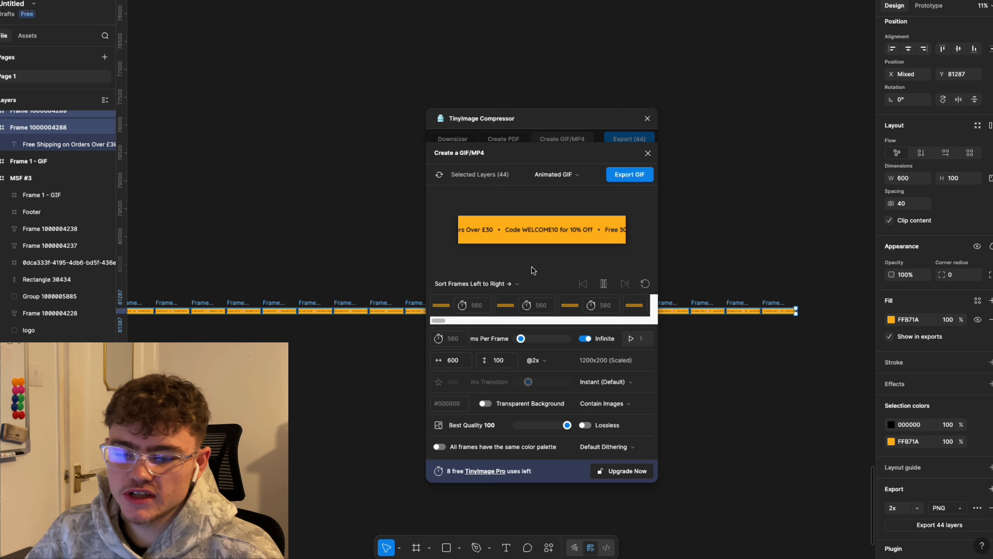
pyautogui.moveTo(520, 339); pyautogui.dragTo(518, 339)
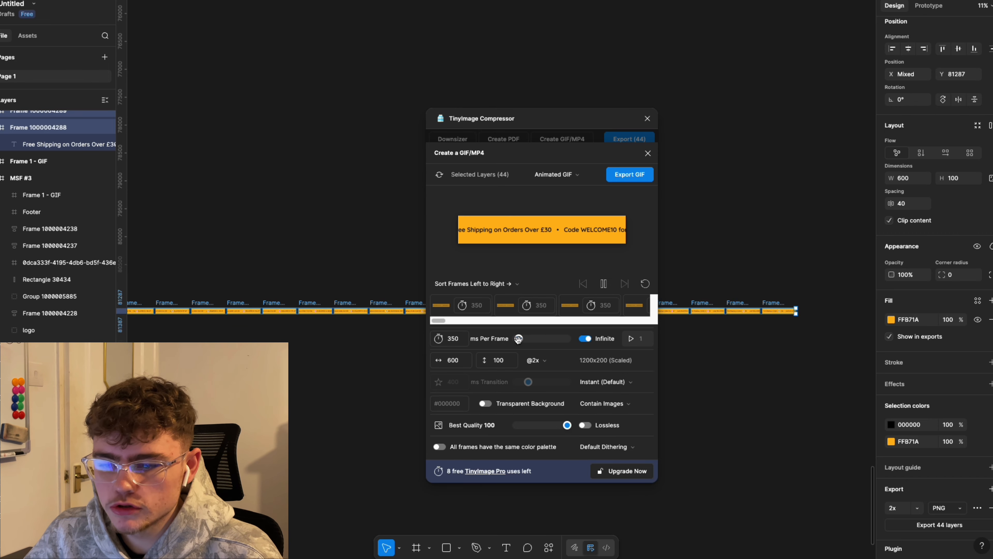
pyautogui.doubleClick(449, 339)
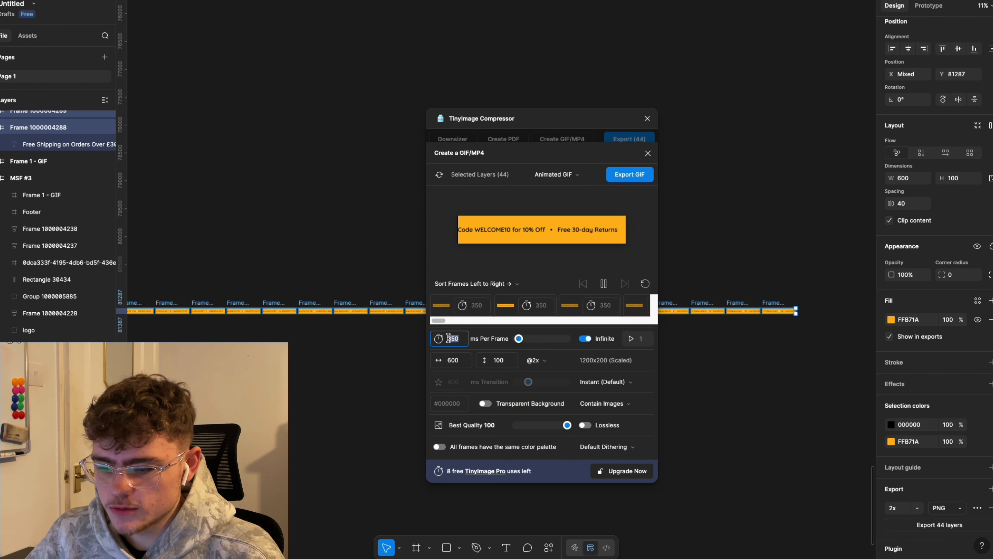
pyautogui.write('200')
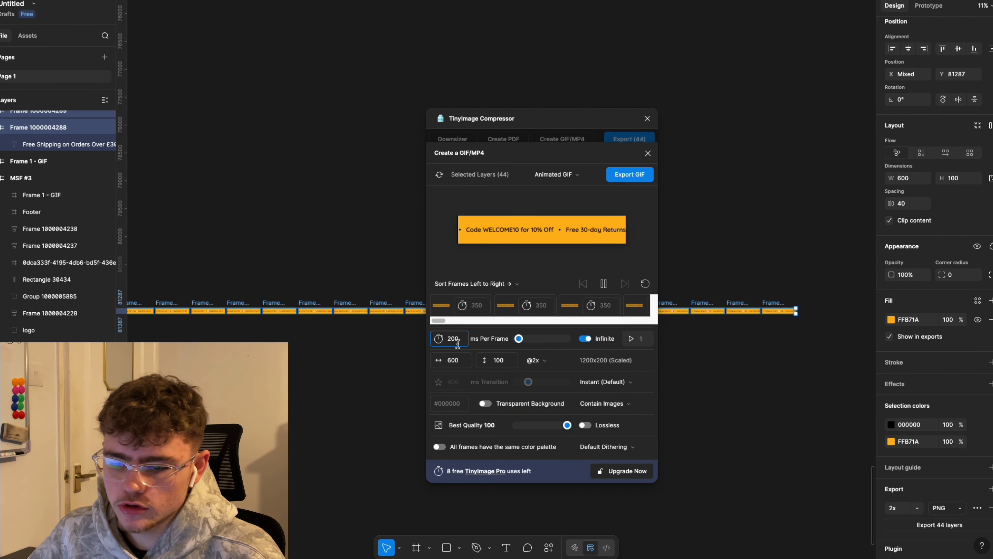
pyautogui.press('Return')
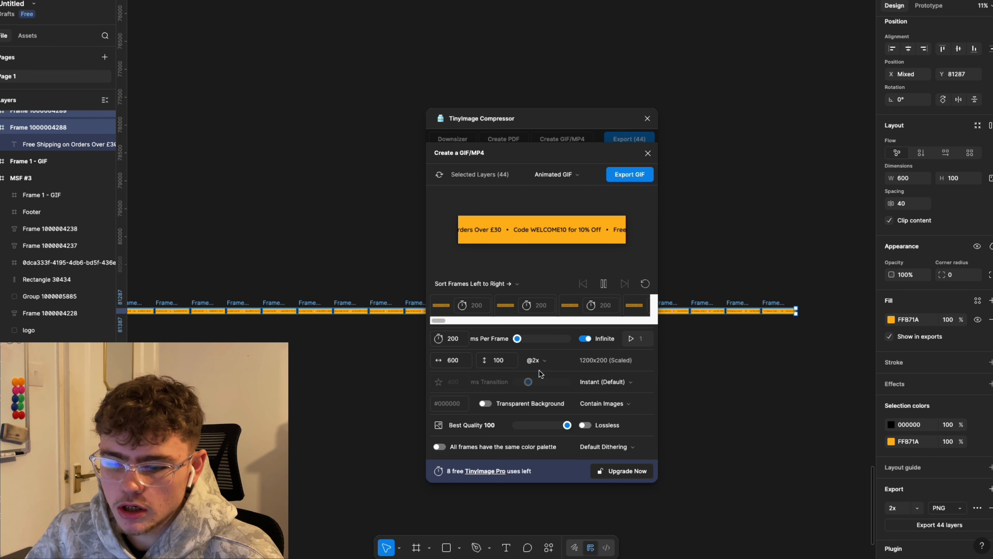
pyautogui.click(541, 361)
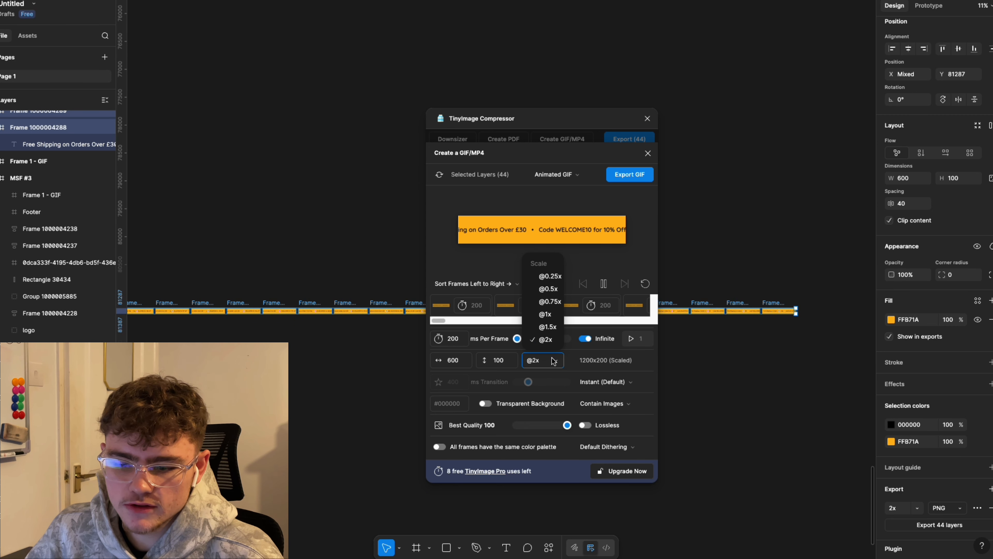
pyautogui.click(553, 362)
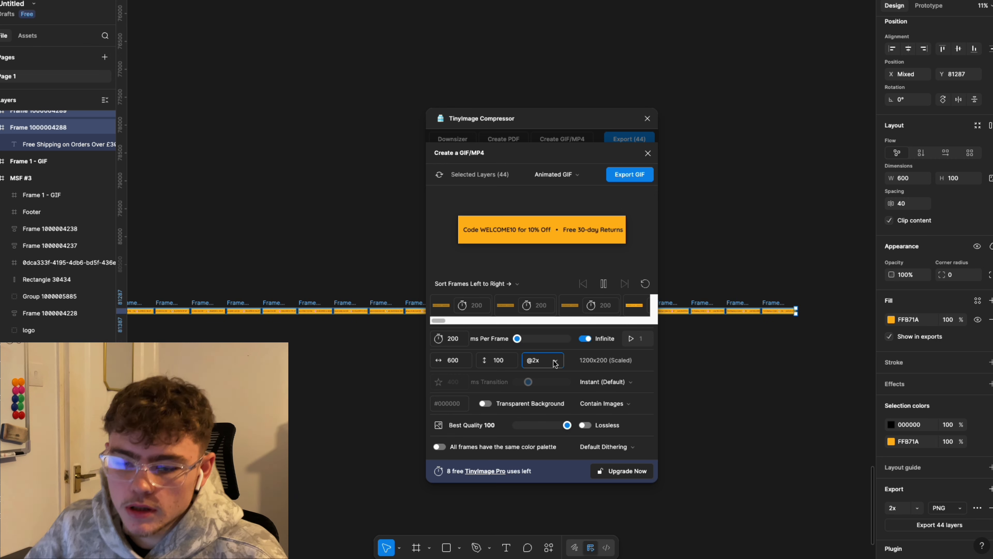
# Step: Export the animated GIF as TEST.gif in Downloads and close TinyImage Compressor
pyautogui.click(622, 174)
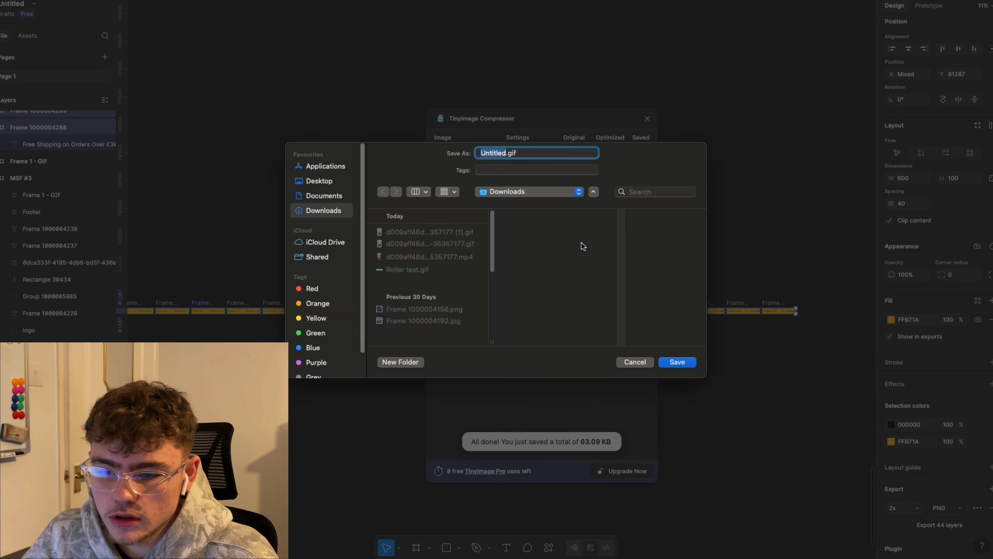
pyautogui.write('TE')
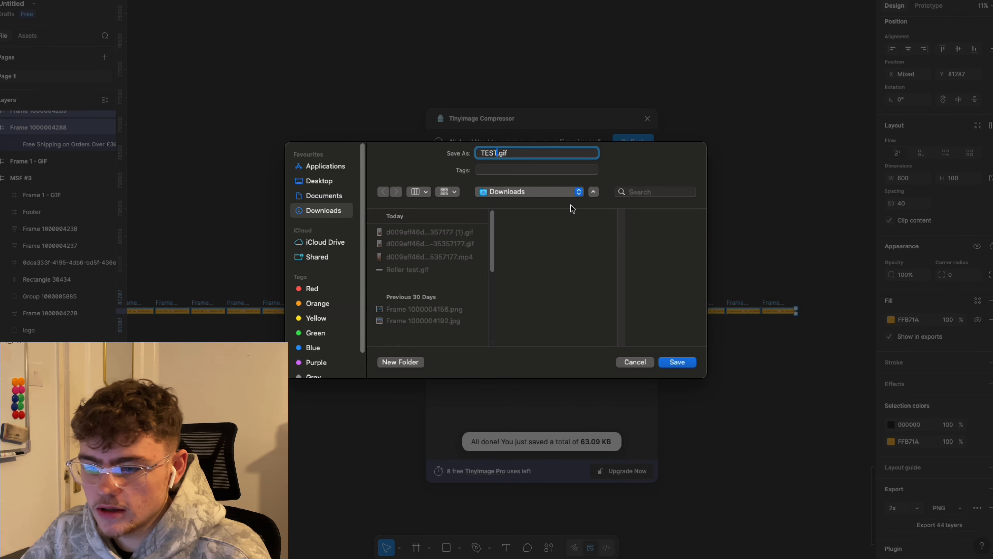
pyautogui.write('ST')
pyautogui.press('Return')
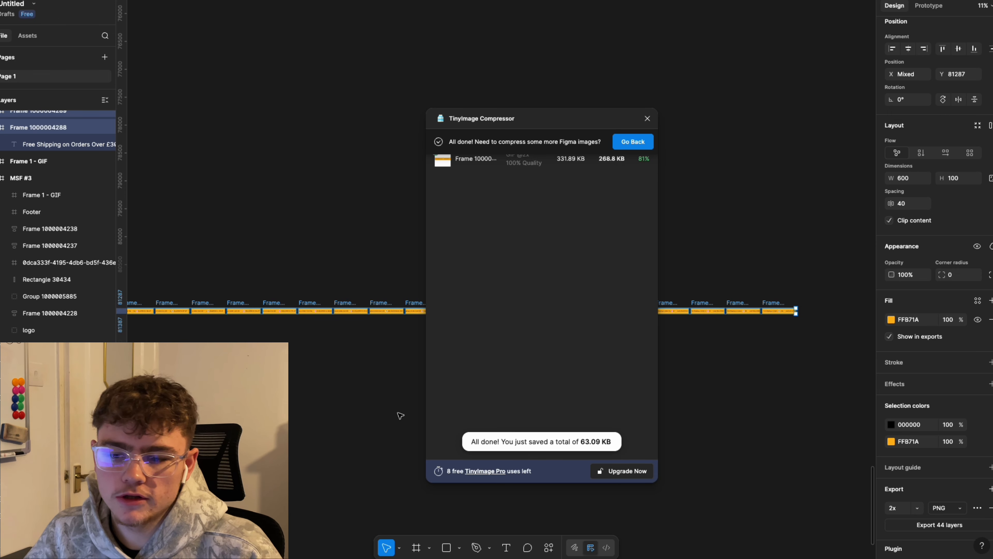
pyautogui.click(648, 118)
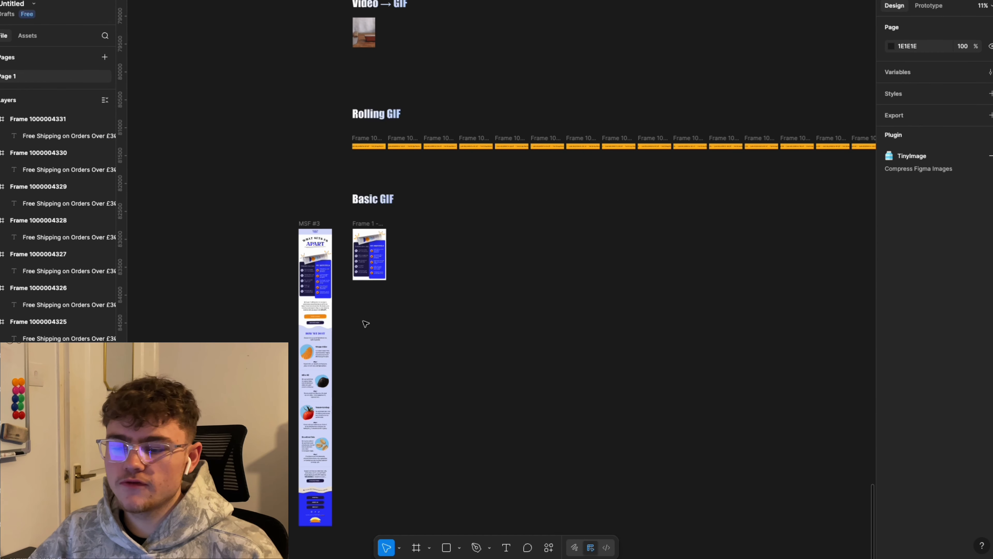
pyautogui.scroll(3, 349, 237)
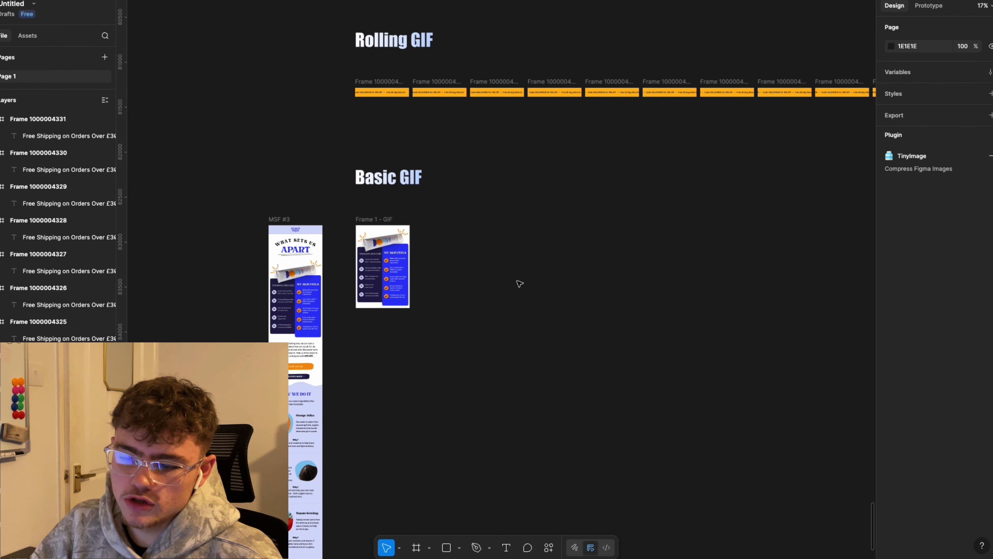
pyautogui.scroll(5, 440, 262)
pyautogui.hscroll(-3, 508, 266)
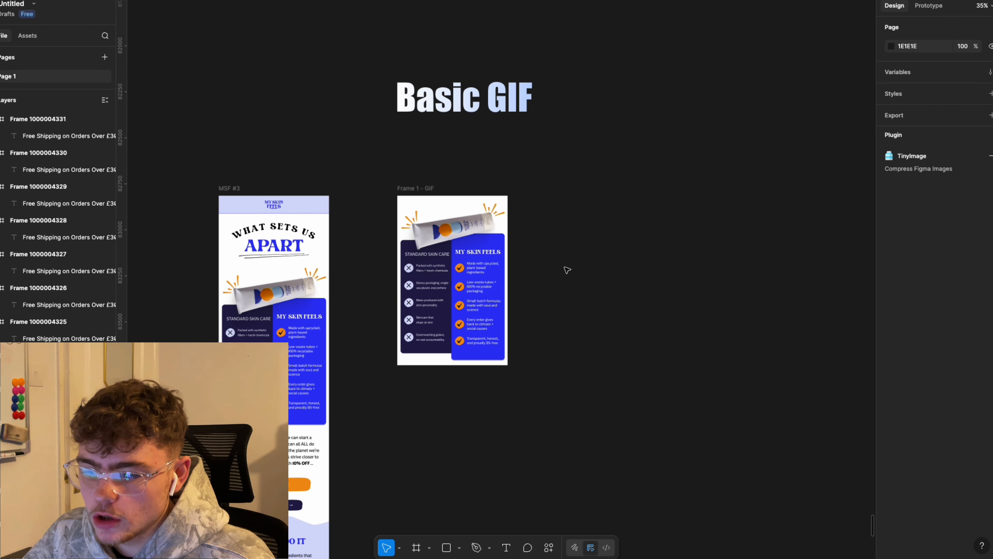
pyautogui.scroll(-1, 595, 243)
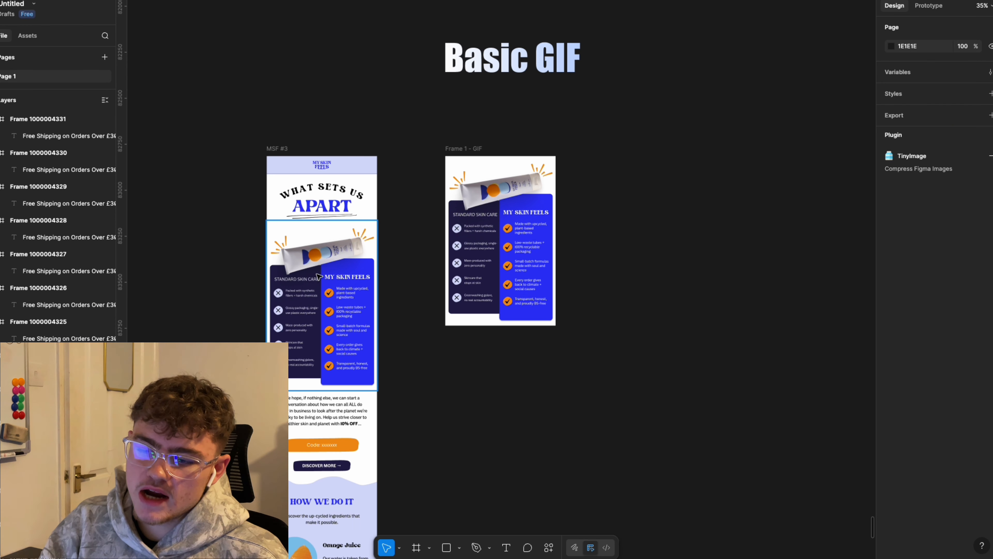
pyautogui.scroll(3, 332, 270)
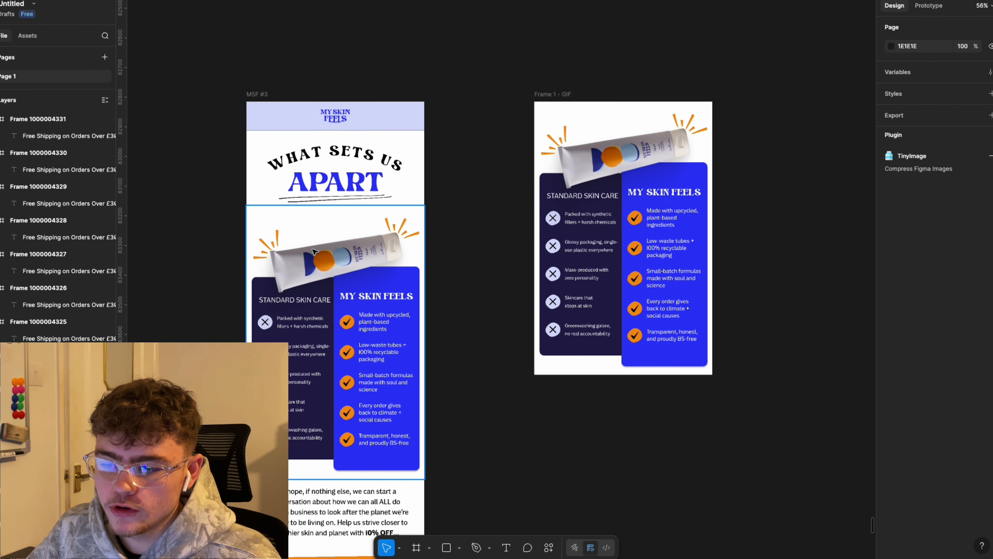
pyautogui.scroll(2, 308, 263)
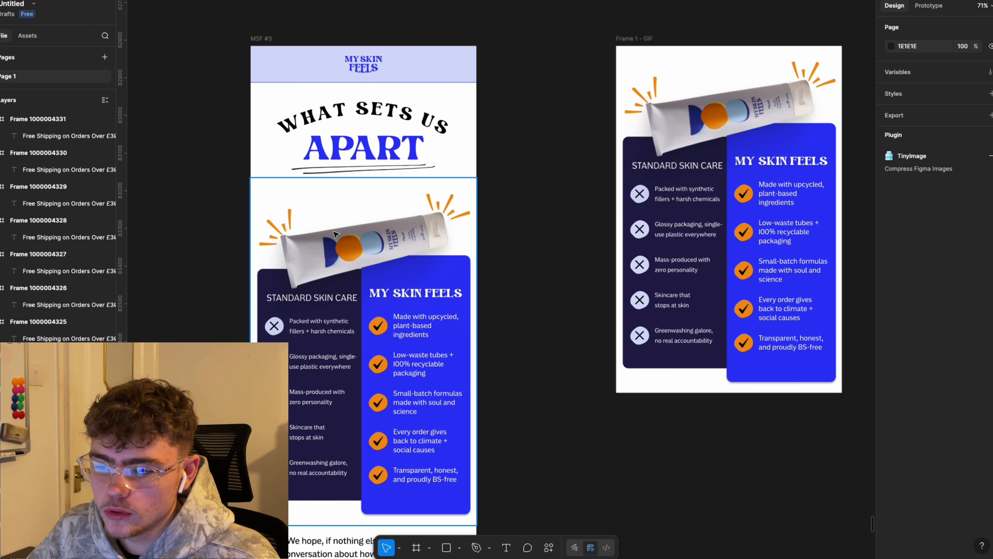
pyautogui.scroll(5, 308, 245)
pyautogui.scroll(-7, 614, 260)
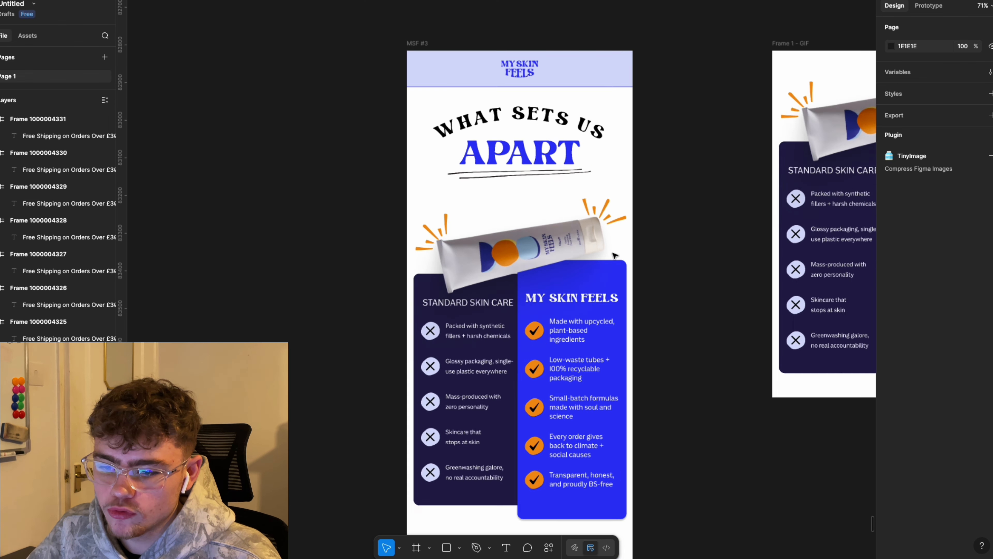
pyautogui.hscroll(3, 632, 275)
pyautogui.scroll(-1, 632, 275)
pyautogui.click(397, 86)
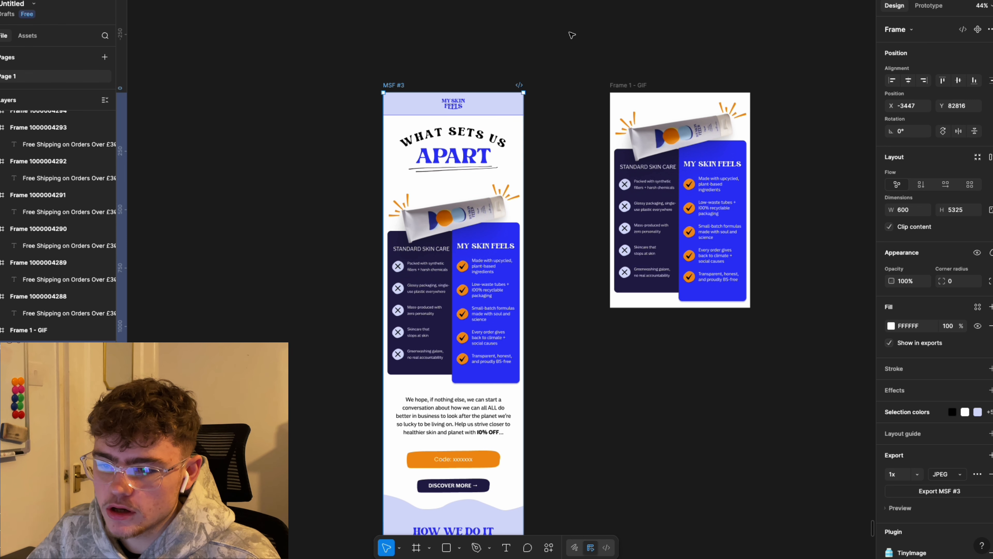
pyautogui.click(501, 362)
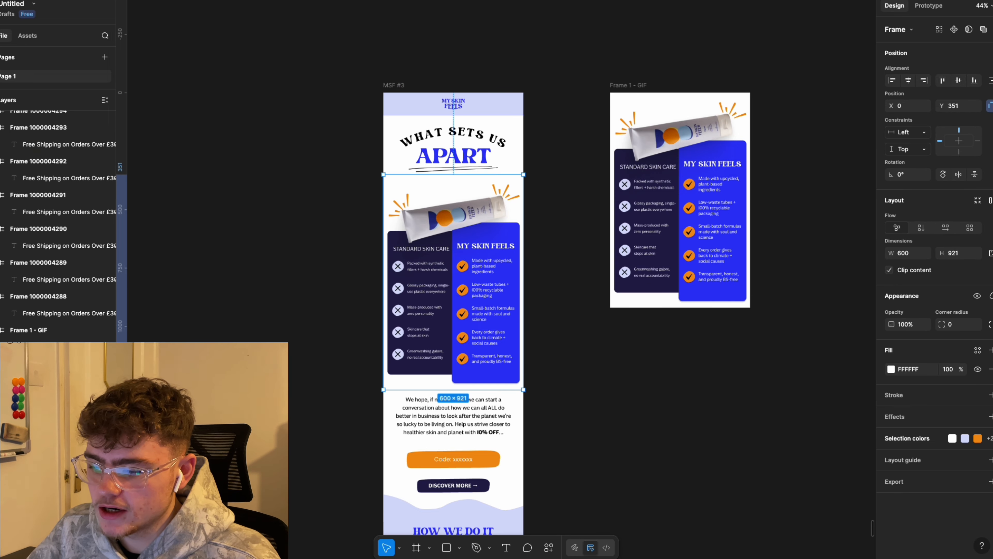
pyautogui.doubleClick(463, 271)
pyautogui.moveTo(463, 271); pyautogui.dragTo(422, 241)
pyautogui.press('super+z')
pyautogui.moveTo(534, 347); pyautogui.dragTo(312, 270)
pyautogui.click(328, 273)
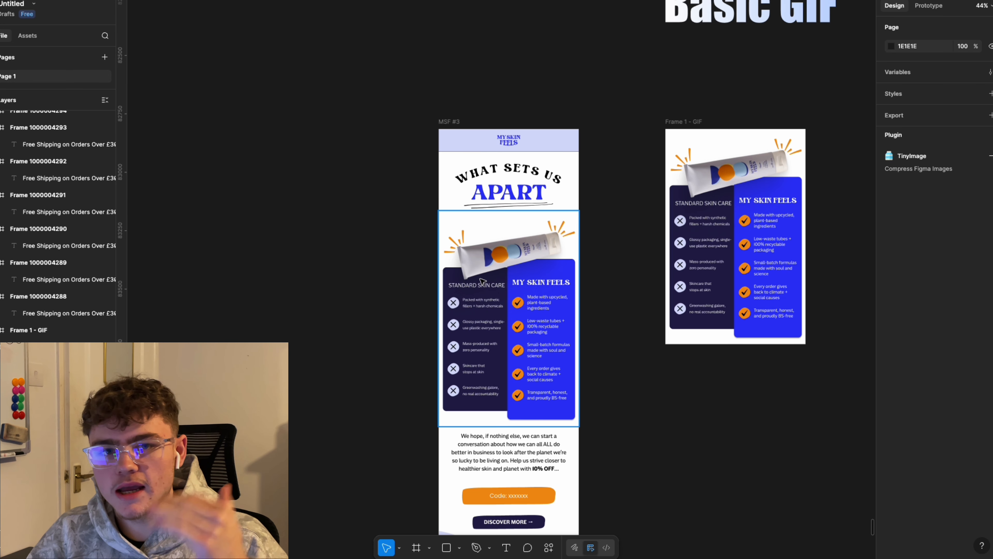
# Step: Copy the comparison section out of MSF #3 as Frame 1 - GIF and duplicate it
pyautogui.click(547, 277)
pyautogui.moveTo(540, 270); pyautogui.dragTo(476, 270)
pyautogui.moveTo(445, 254); pyautogui.dragTo(784, 419)
pyautogui.moveTo(783, 418); pyautogui.dragTo(567, 283)
pyautogui.moveTo(598, 337); pyautogui.dragTo(601, 364)
pyautogui.scroll(3, 597, 308)
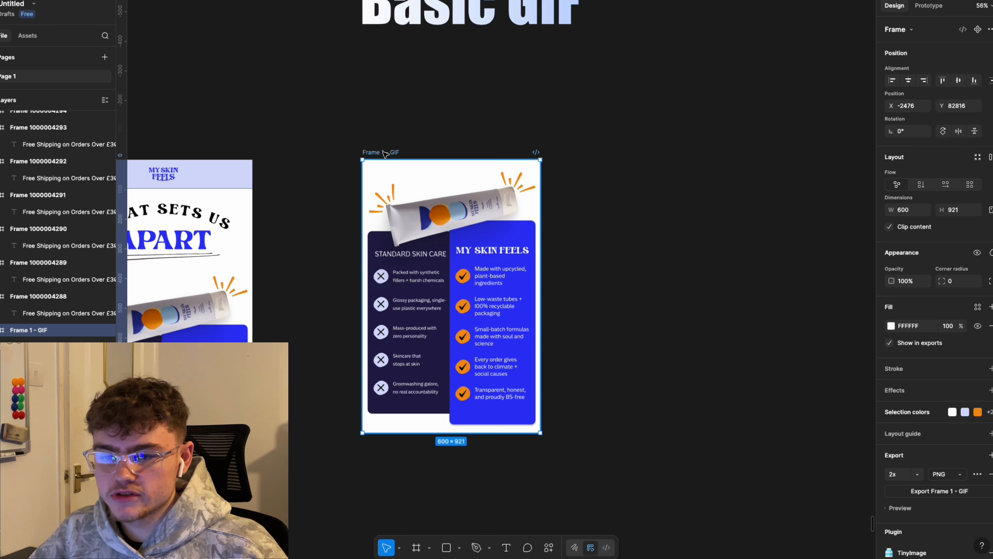
pyautogui.hotkey('ctrl', 'd')
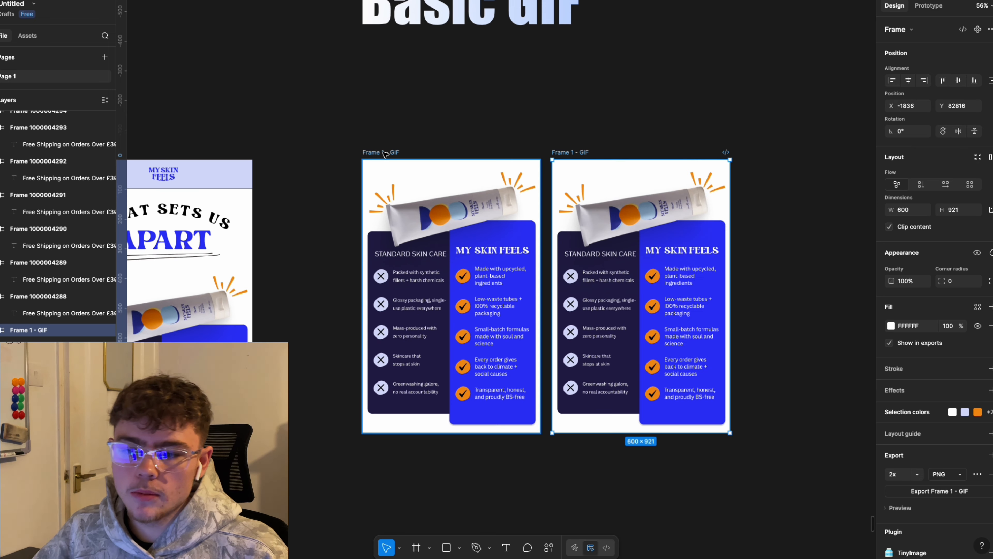
# Step: Select the tube and both sunbursts in the two frames, trial-rotate them, then undo
pyautogui.scroll(-1, 619, 91)
pyautogui.click(644, 195)
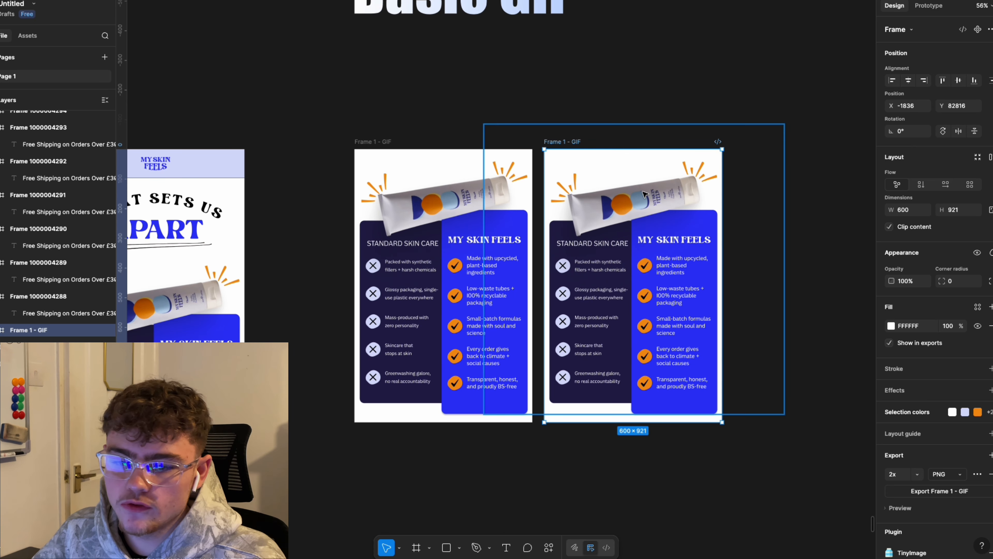
pyautogui.keyDown('shift'); pyautogui.click(569, 184); pyautogui.keyUp('shift')
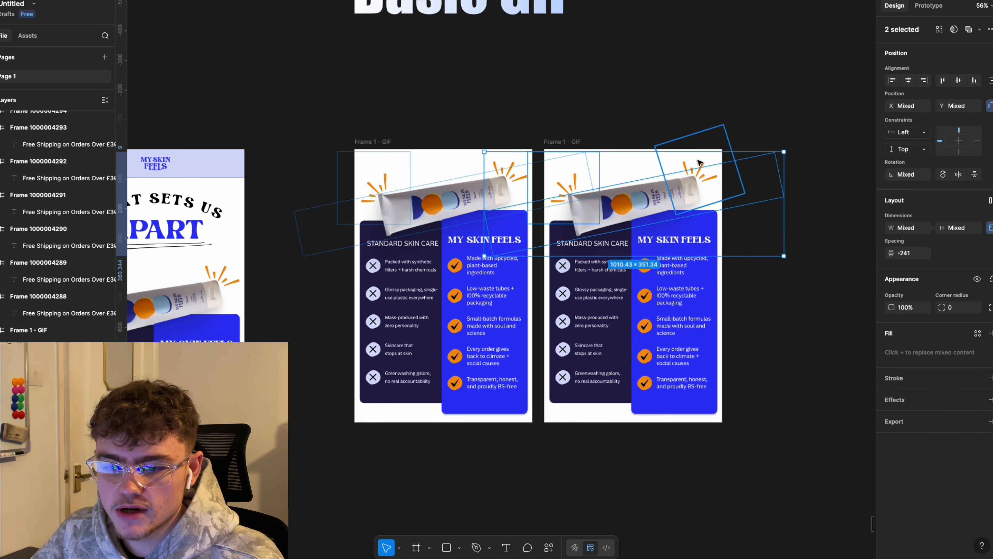
pyautogui.keyDown('shift'); pyautogui.click(712, 158); pyautogui.keyUp('shift')
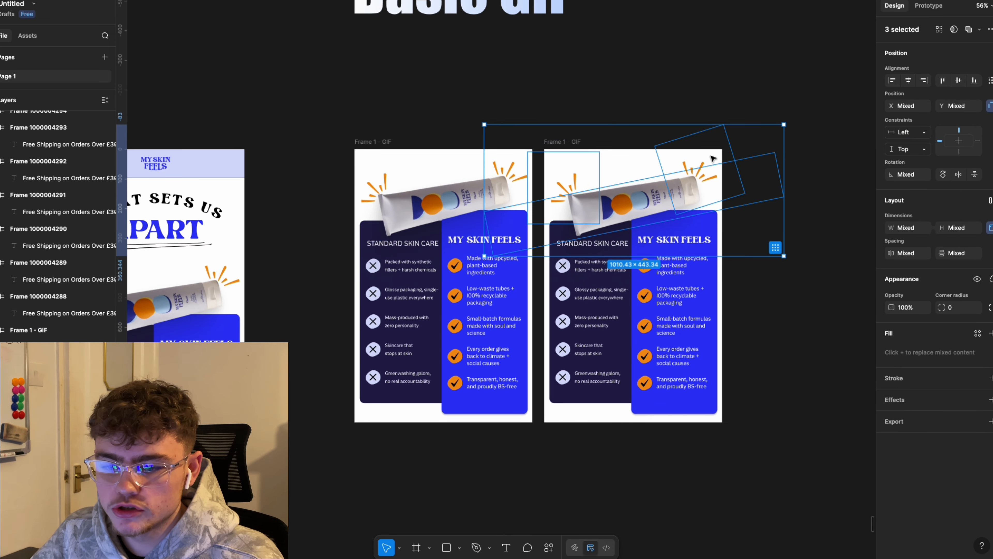
pyautogui.click(791, 117)
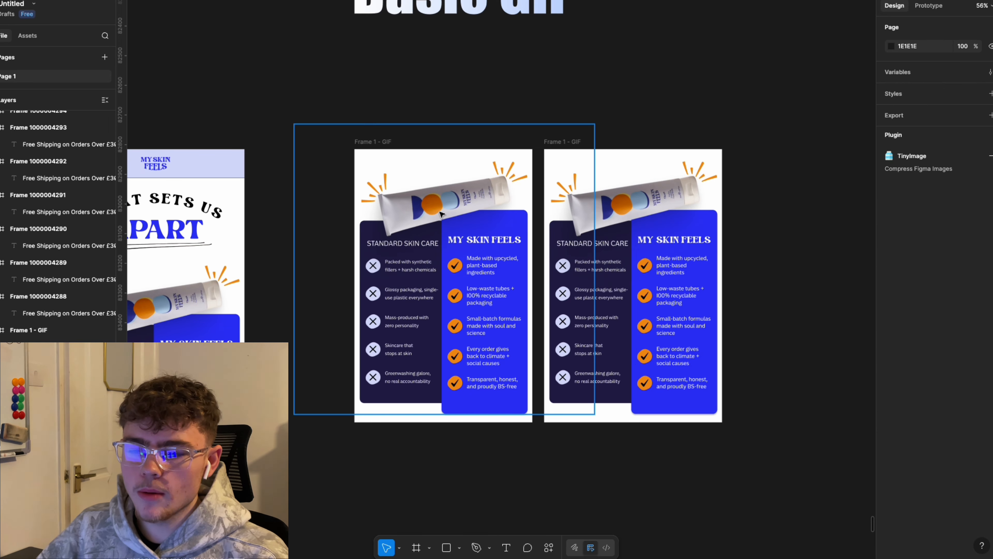
pyautogui.doubleClick(440, 214)
pyautogui.keyDown('shift'); pyautogui.click(384, 184); pyautogui.keyUp('shift')
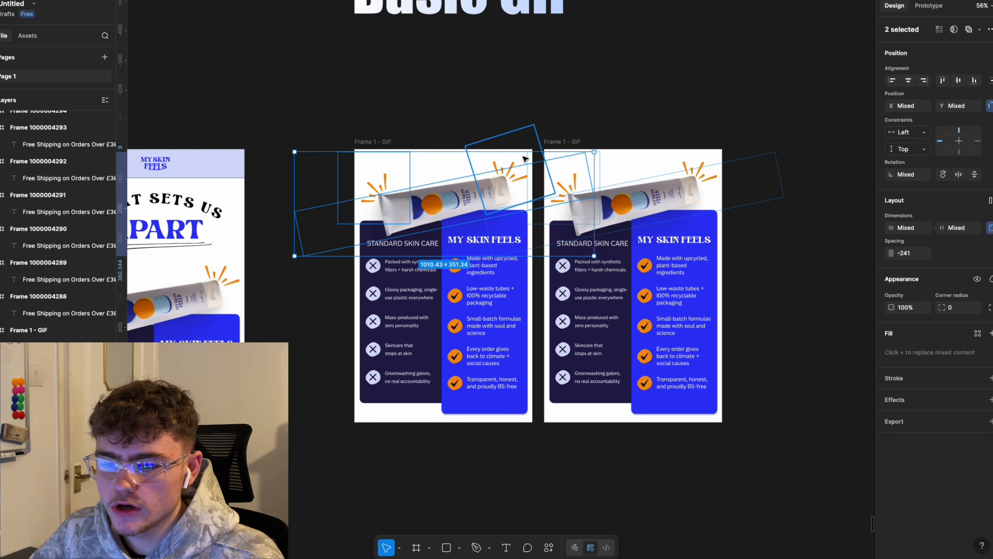
pyautogui.keyDown('shift'); pyautogui.click(520, 162); pyautogui.keyUp('shift')
pyautogui.moveTo(595, 121); pyautogui.dragTo(587, 103)
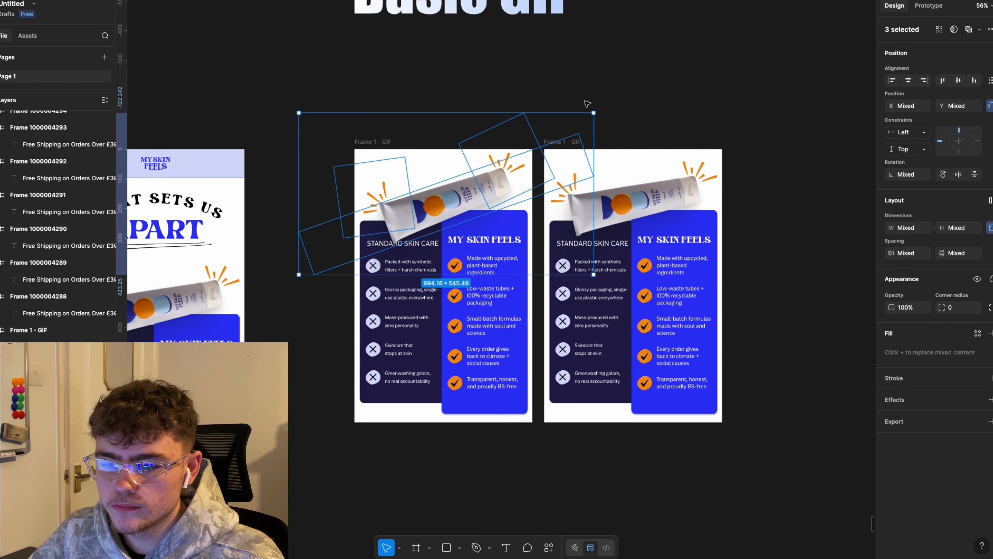
pyautogui.hotkey('ctrl', 'z')
# Step: Make a third frame copy and trial-rotate its tube and sunbursts, then cancel
pyautogui.click(571, 141)
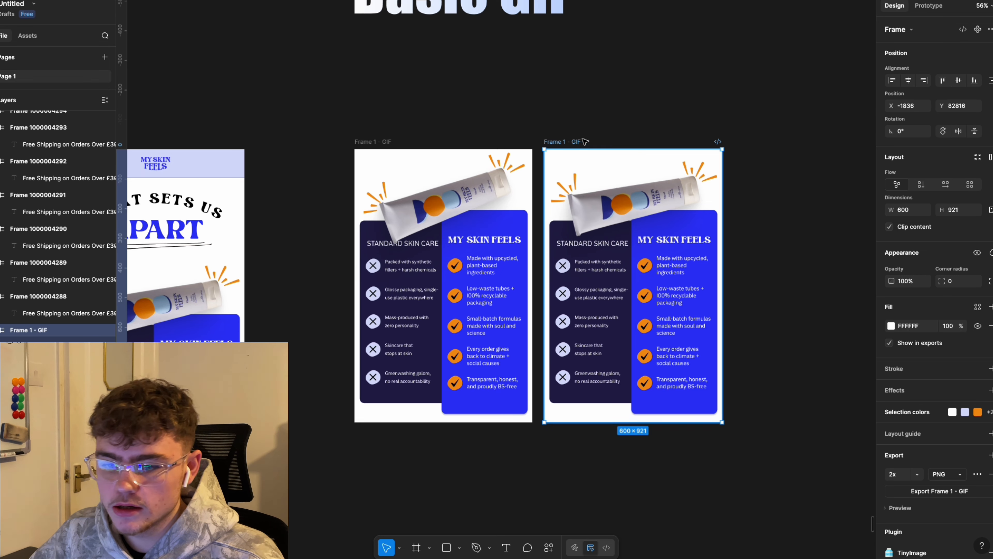
pyautogui.hotkey('ctrl', 'd')
pyautogui.hscroll(6, 737, 145)
pyautogui.doubleClick(557, 180)
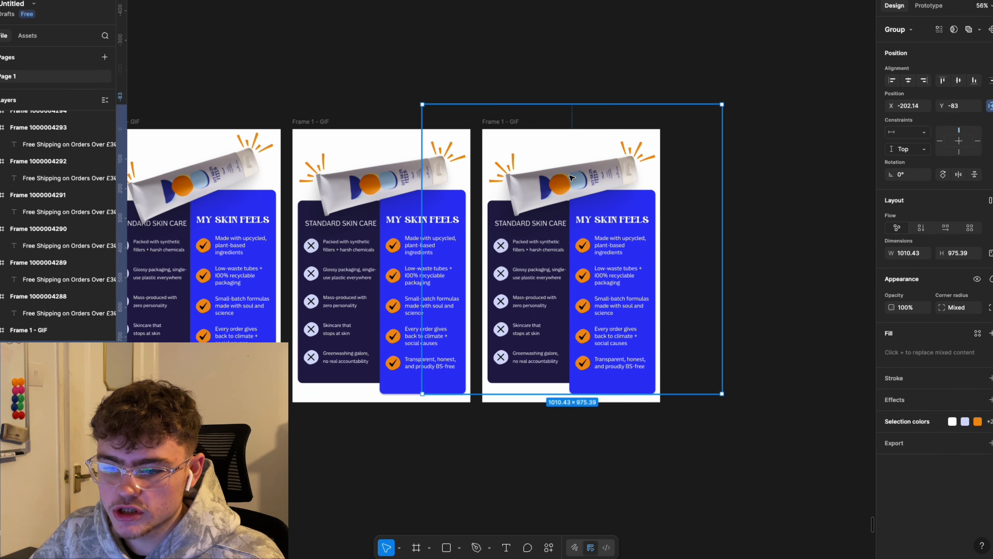
pyautogui.keyDown('shift'); pyautogui.click(518, 159); pyautogui.keyUp('shift')
pyautogui.keyDown('shift'); pyautogui.click(639, 142); pyautogui.keyUp('shift')
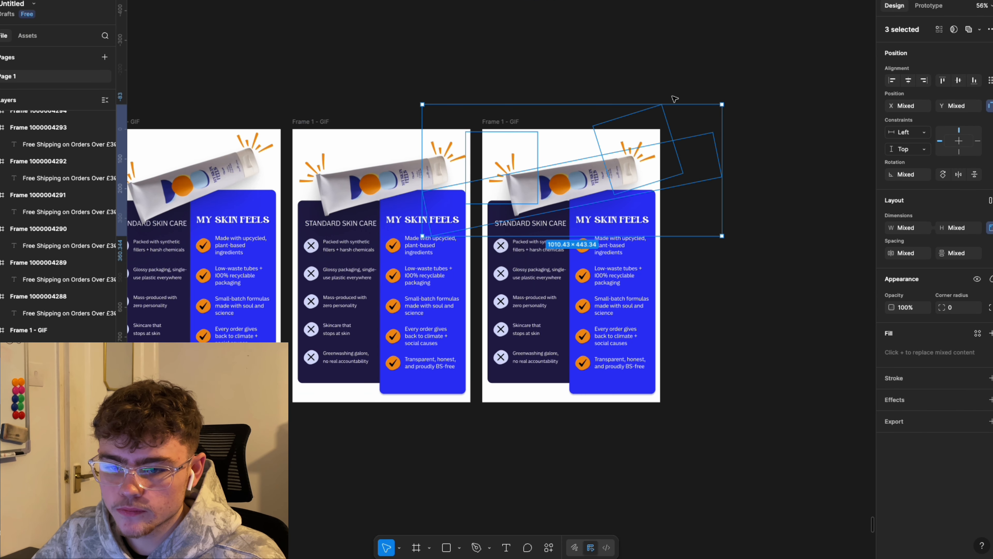
pyautogui.moveTo(724, 100); pyautogui.dragTo(737, 137)
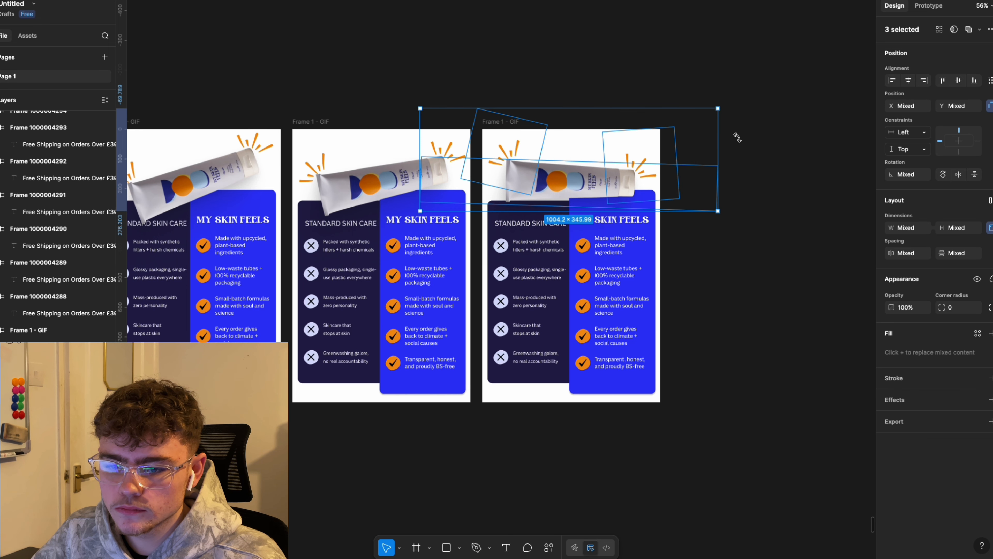
pyautogui.press('Escape')
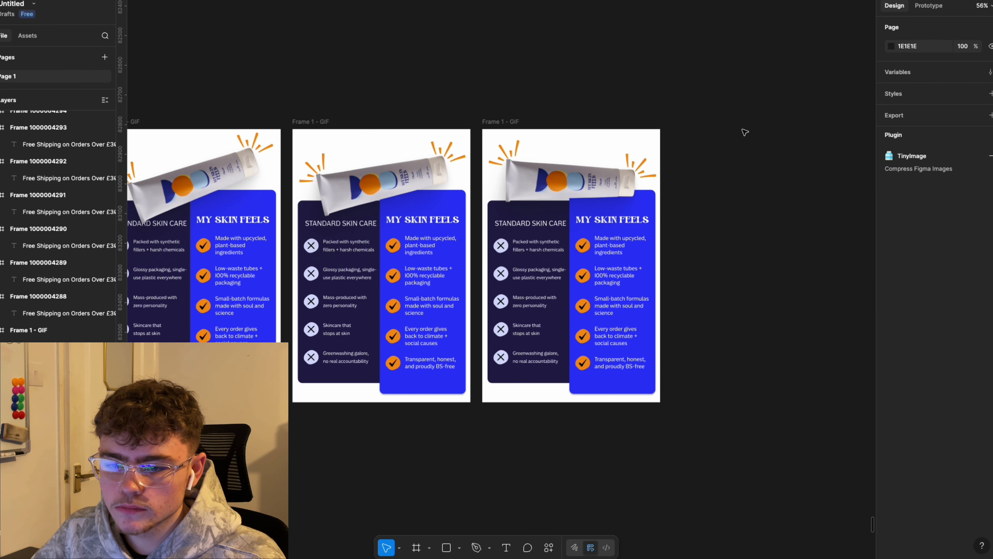
# Step: Make a fourth copy and nudge its left sunburst up-left and right sunburst up-right
pyautogui.click(495, 122)
pyautogui.hotkey('ctrl', 'd')
pyautogui.hscroll(5, 541, 133)
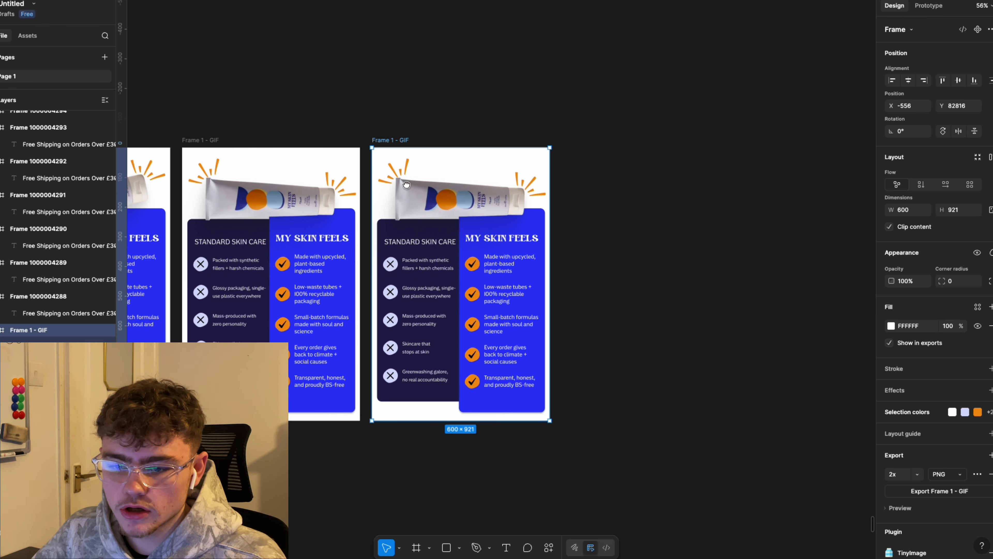
pyautogui.click(398, 173)
pyautogui.hotkey('shift', 'Left')
pyautogui.hotkey('shift', 'Up')
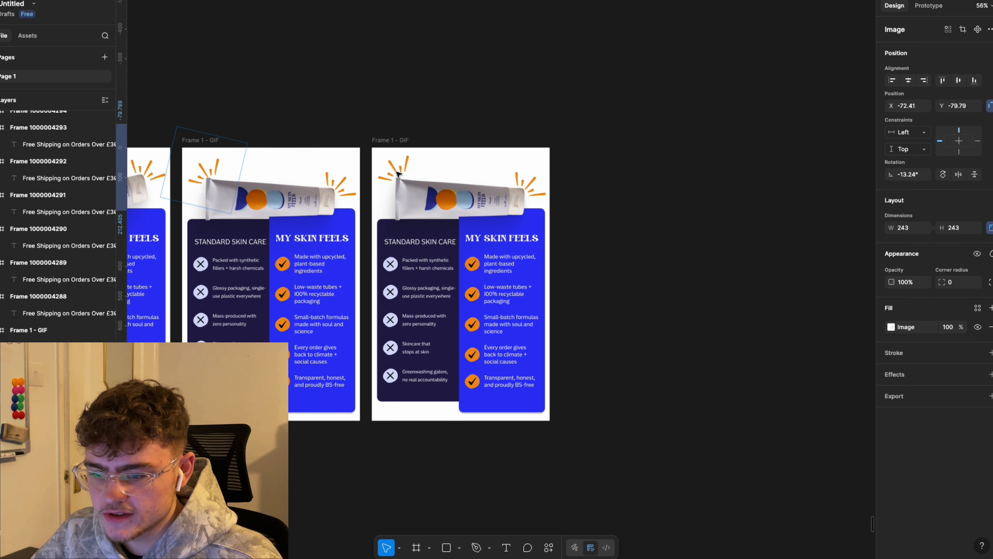
pyautogui.hotkey('shift', 'Up')
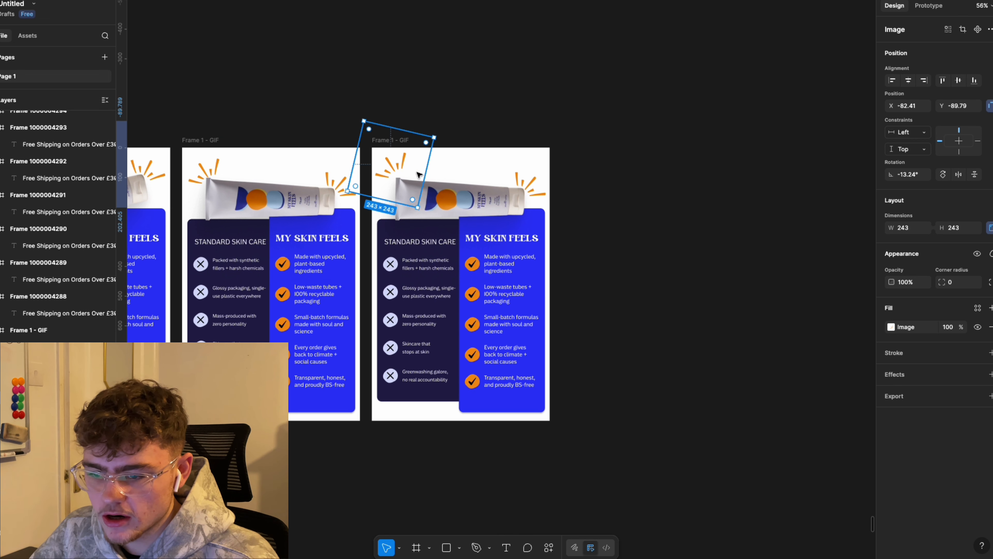
pyautogui.click(520, 178)
pyautogui.hotkey('shift', 'Up')
pyautogui.hotkey('shift', 'Up')
pyautogui.hotkey('shift', 'Up')
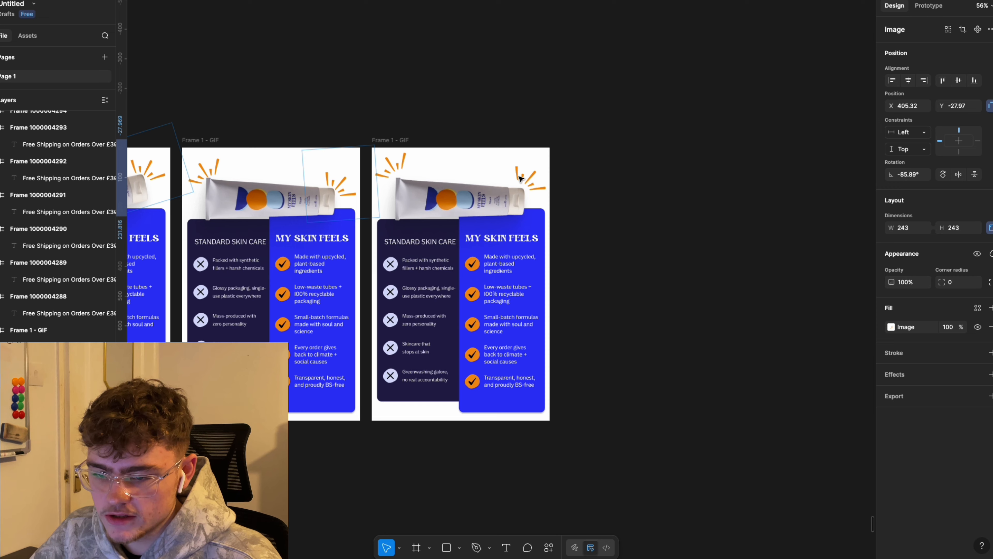
pyautogui.hotkey('shift', 'Right')
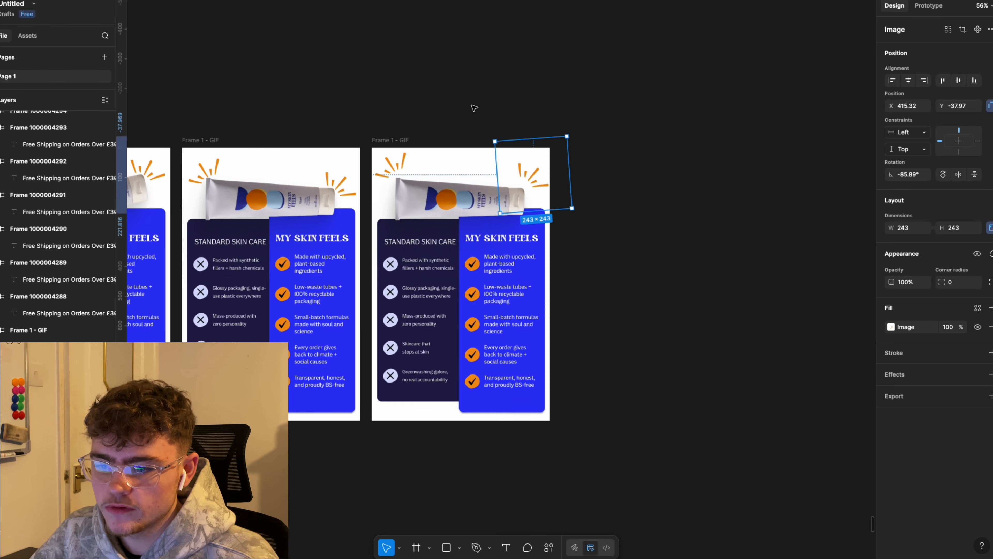
pyautogui.click(473, 106)
pyautogui.scroll(-5, 572, 160)
pyautogui.scroll(2, 542, 136)
pyautogui.scroll(2, 354, 152)
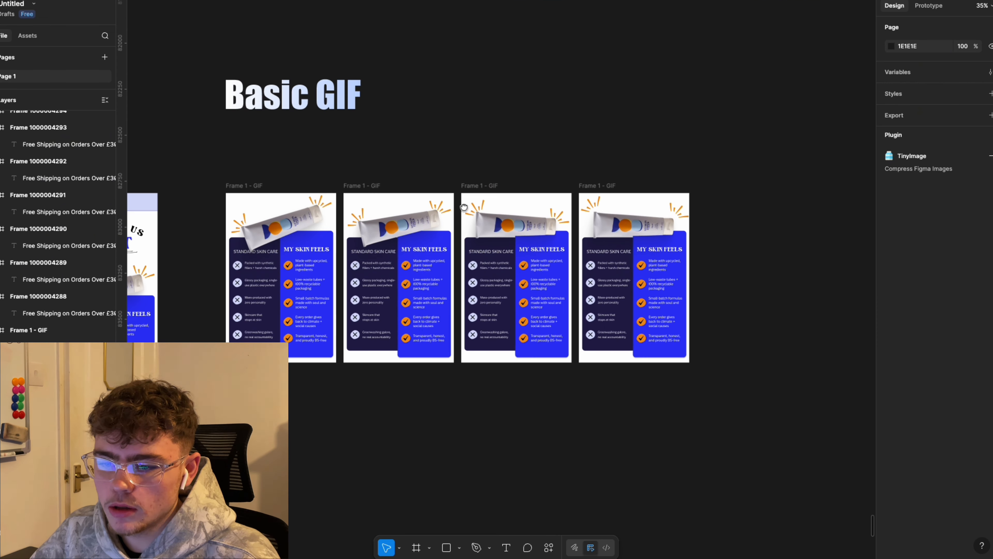
# Step: Select all four comparison frames and launch the TinyImage Compressor plugin
pyautogui.moveTo(214, 172); pyautogui.dragTo(809, 441)
pyautogui.scroll(-2, 969, 466)
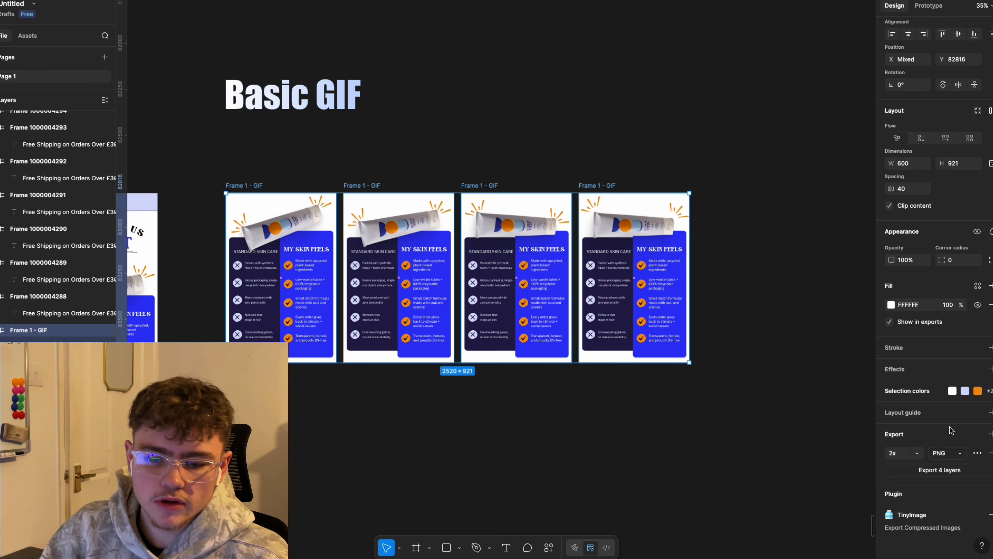
pyautogui.rightClick(580, 505)
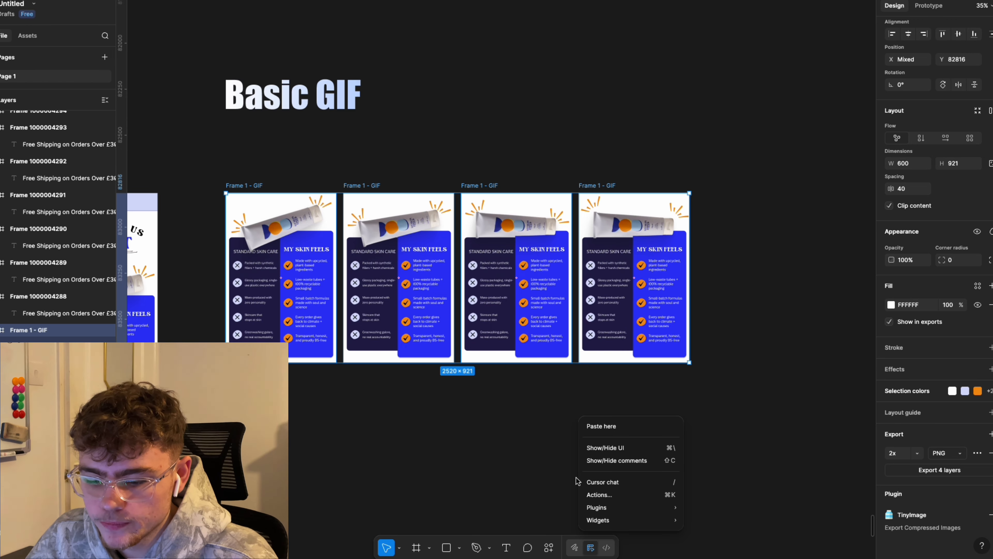
pyautogui.click(549, 546)
pyautogui.click(548, 547)
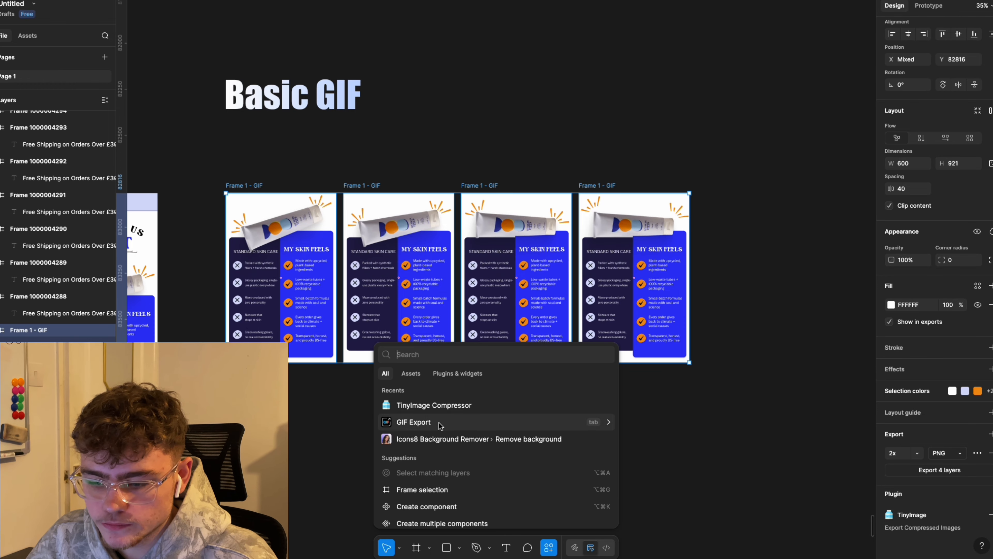
pyautogui.click(430, 405)
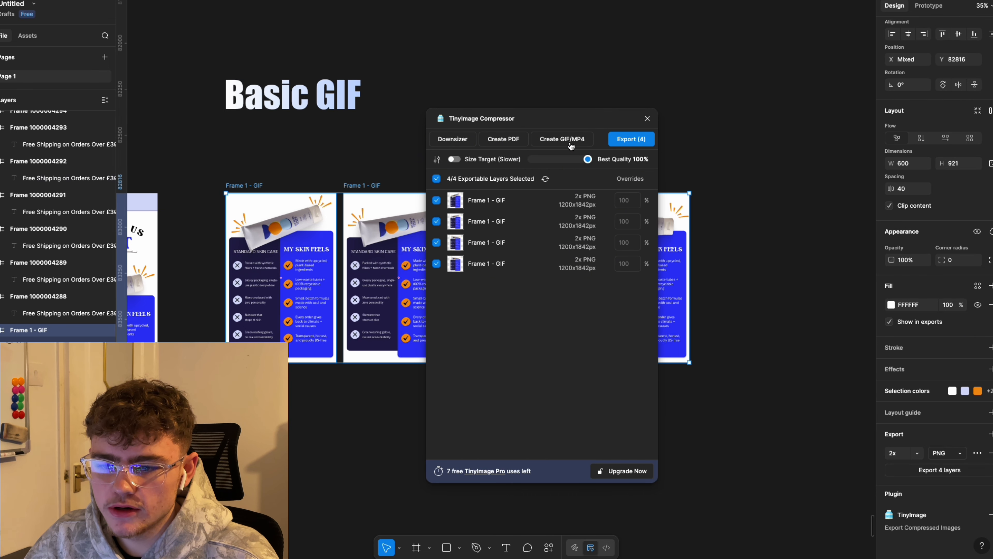
# Step: In the Create GIF/MP4 settings, change the duration from 500 to 400 ms per frame
pyautogui.click(569, 141)
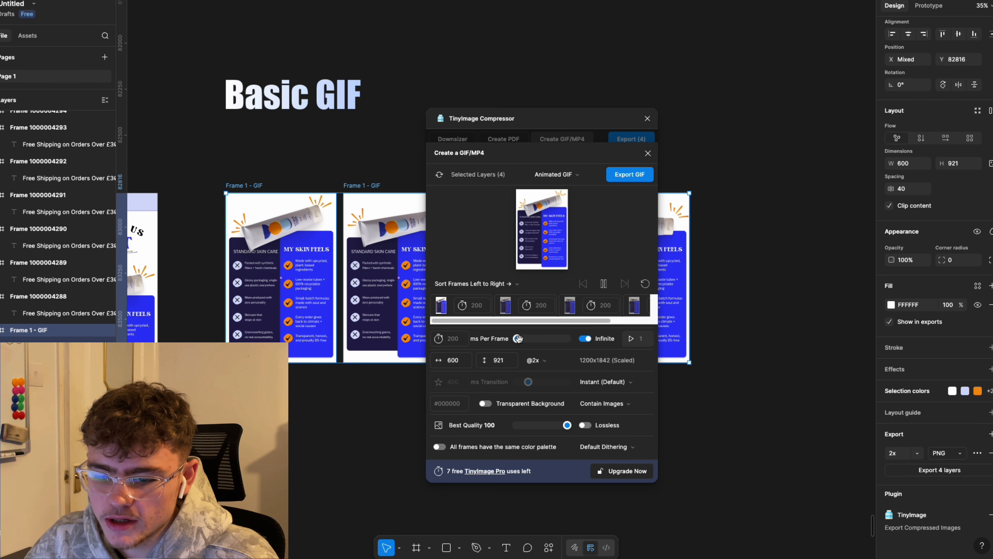
pyautogui.moveTo(517, 338); pyautogui.dragTo(521, 339)
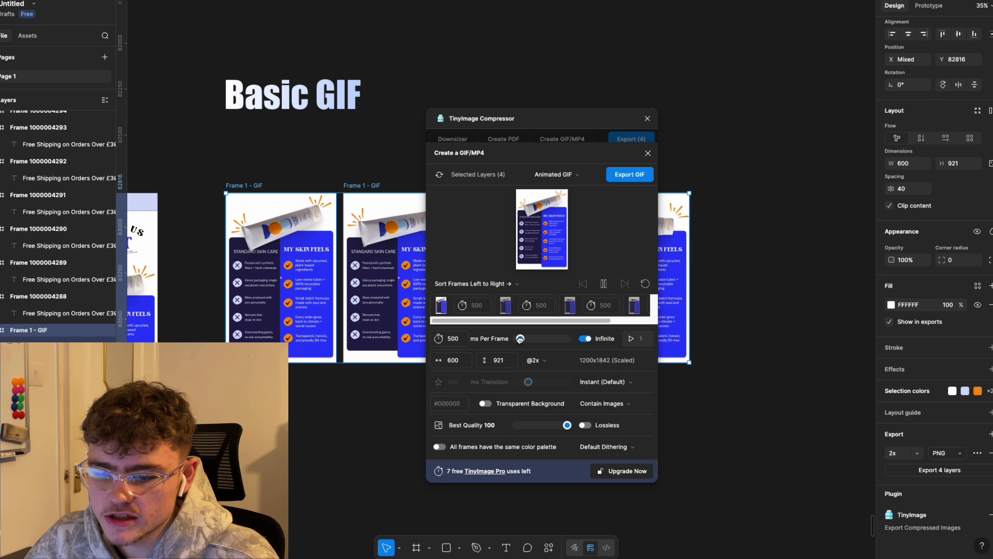
pyautogui.click(448, 339)
pyautogui.doubleClick(448, 339)
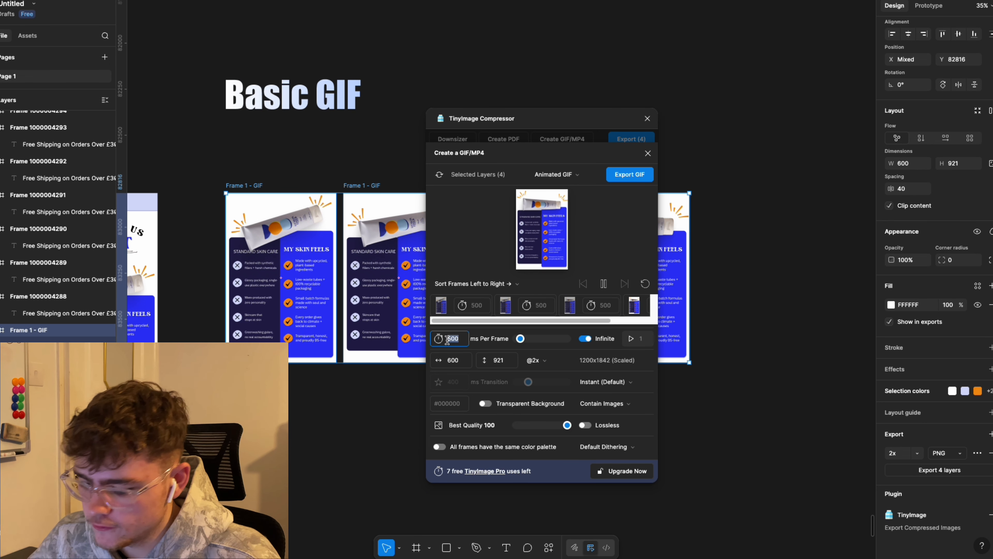
pyautogui.write('4')
pyautogui.click(464, 236)
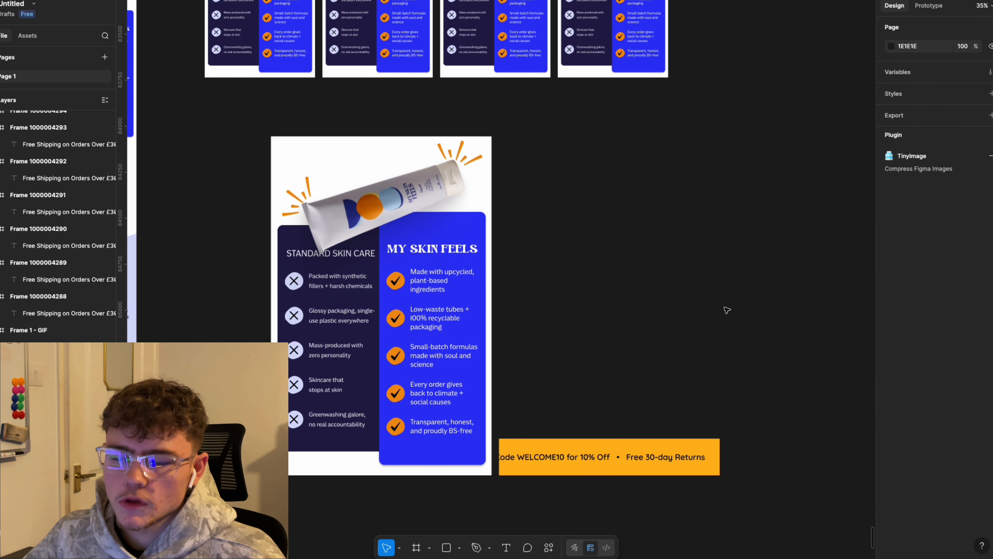
# Step: Set the MSF Test comparison GIF's width to 600
pyautogui.scroll(-2, 721, 266)
pyautogui.click(407, 225)
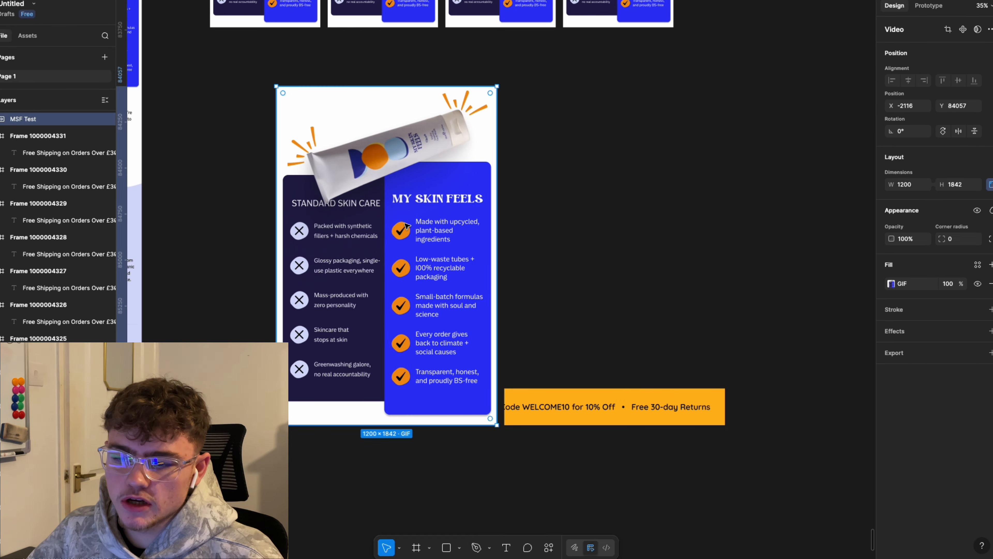
pyautogui.scroll(5, 521, 157)
pyautogui.hscroll(-5, 521, 158)
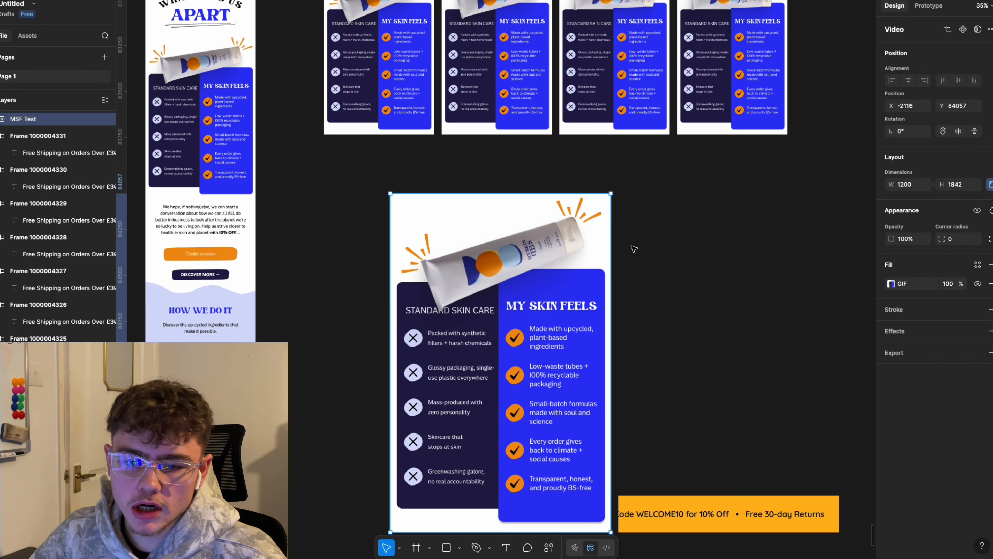
pyautogui.click(906, 187)
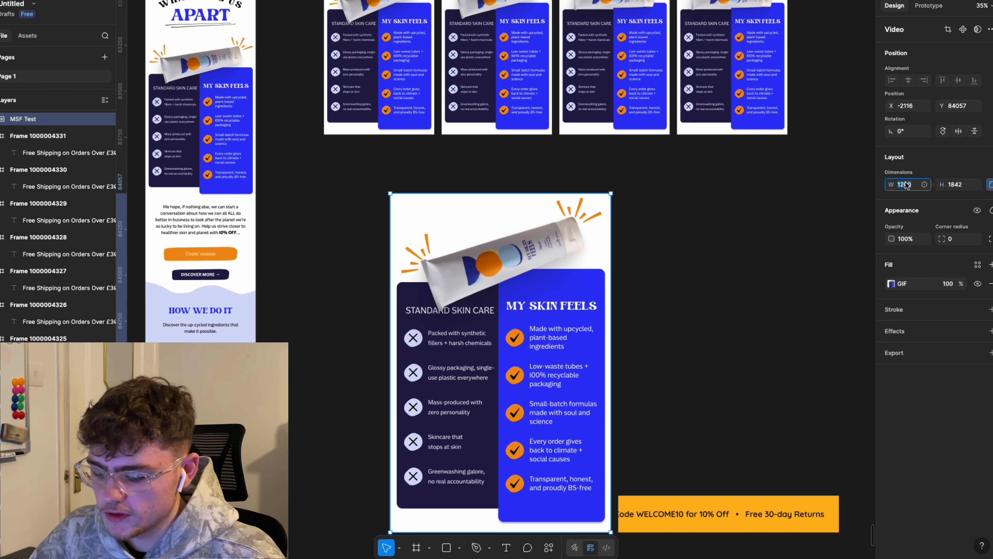
pyautogui.write('600')
pyautogui.press('Return')
# Step: Set the orange TEST offer banner GIF's width to 600 as well
pyautogui.click(731, 538)
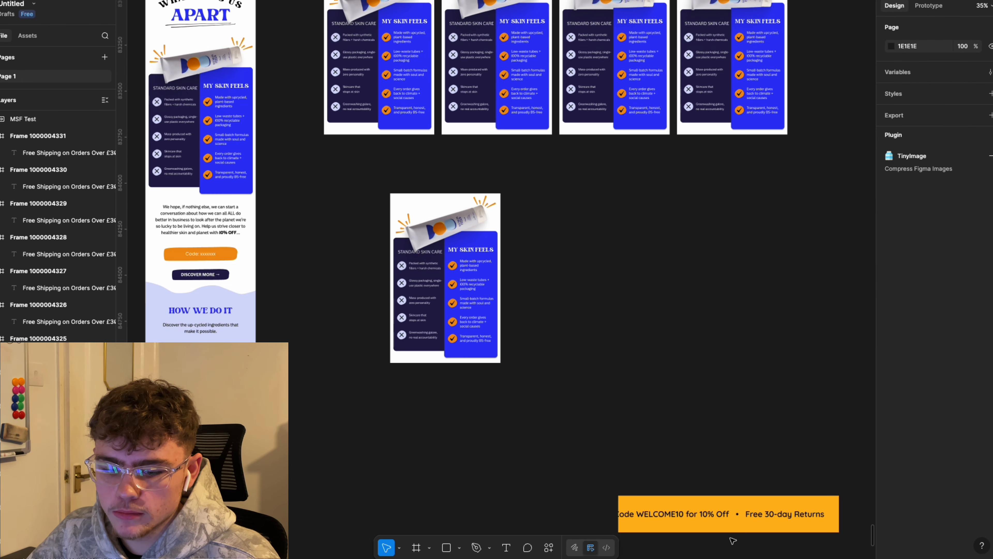
pyautogui.click(732, 522)
pyautogui.click(905, 185)
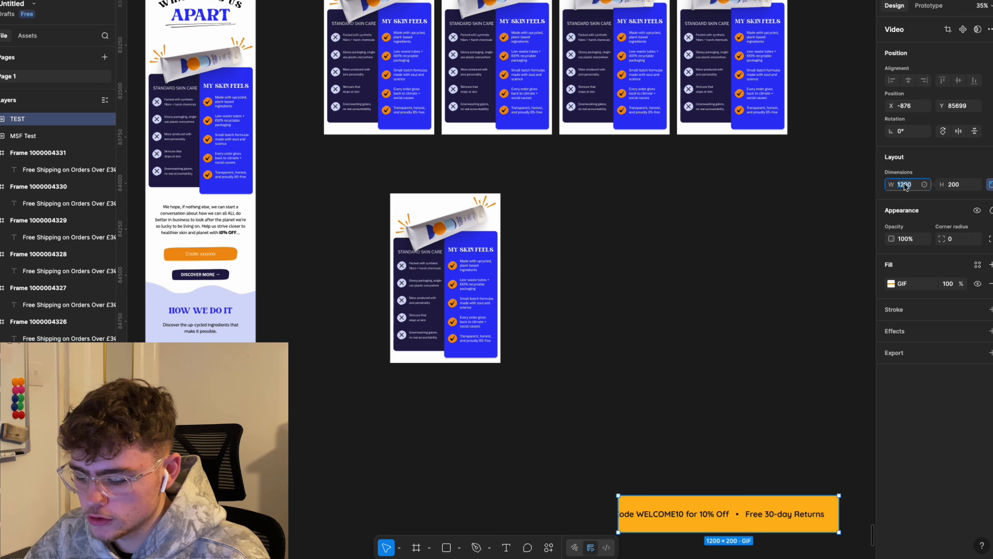
pyautogui.press('Return')
# Step: Play the comparison GIF on the canvas with GIF Export's Play GIF, then stop it
pyautogui.click(669, 295)
pyautogui.hscroll(-2, 660, 303)
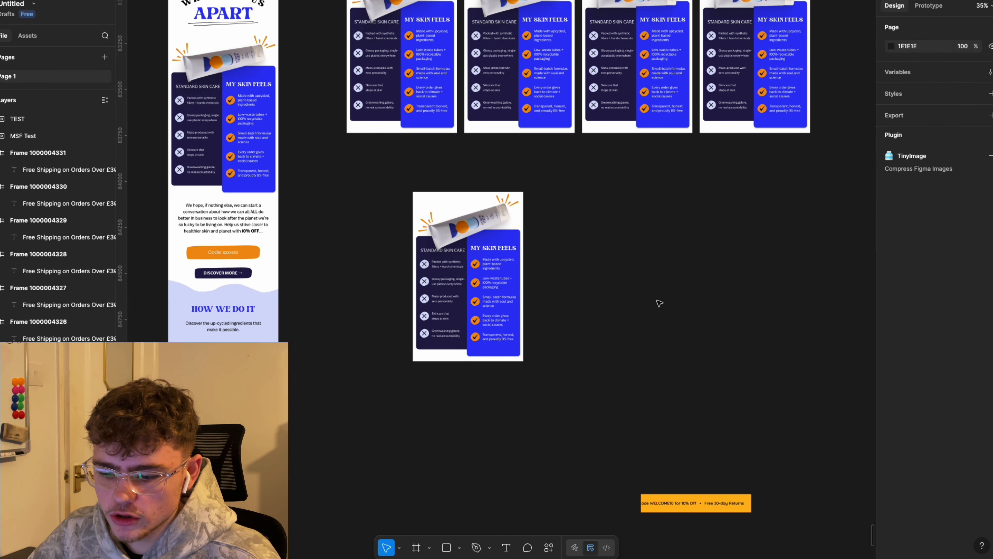
pyautogui.click(548, 547)
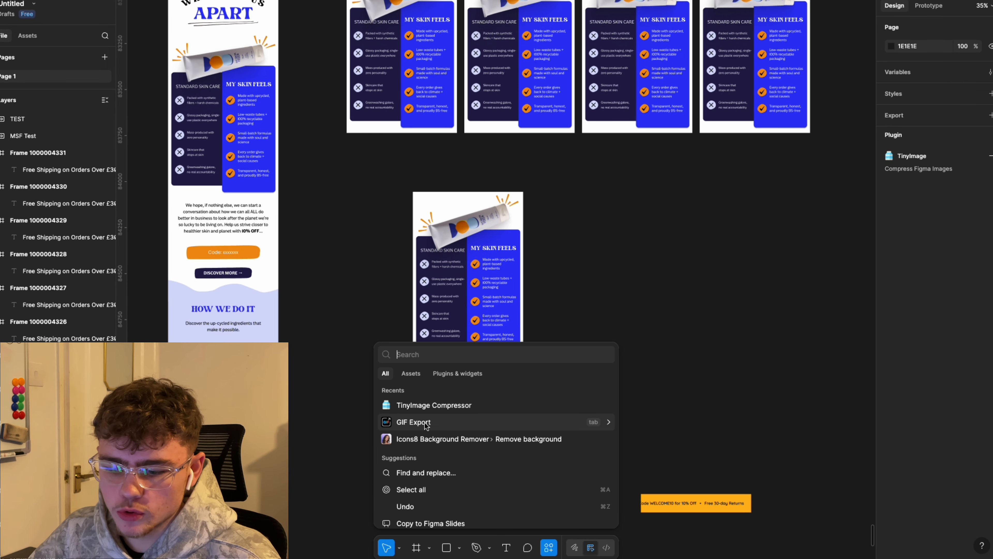
pyautogui.scroll(2, 683, 366)
pyautogui.click(482, 267)
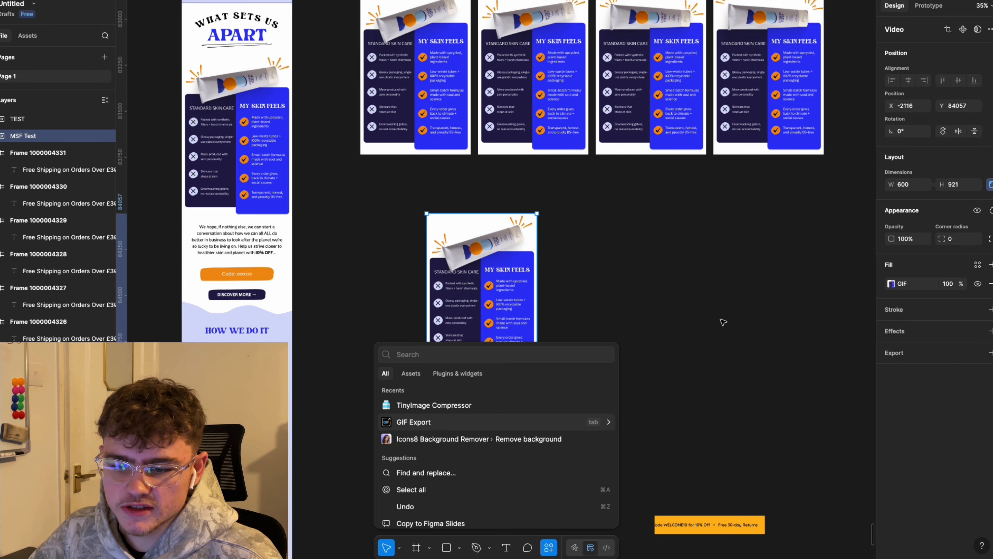
pyautogui.click(472, 418)
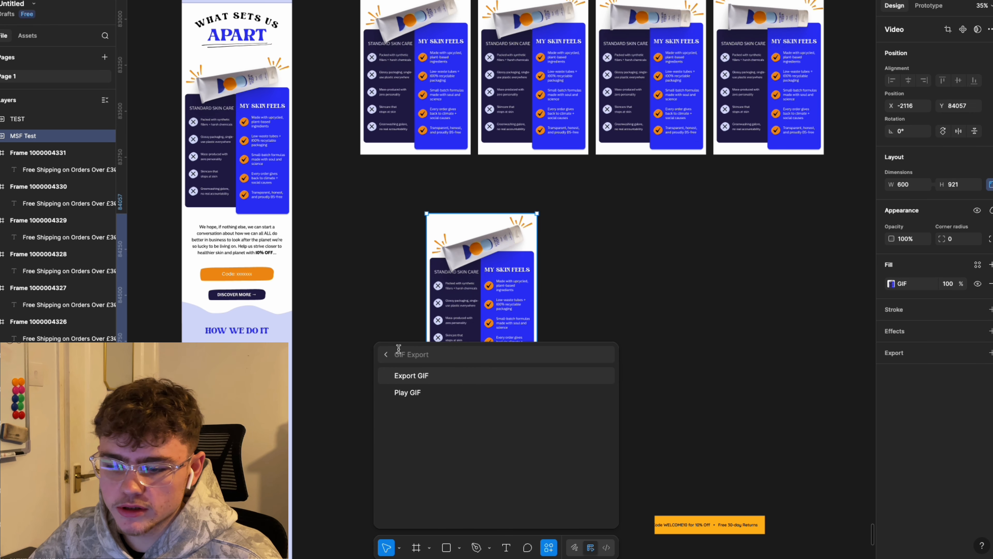
pyautogui.click(421, 393)
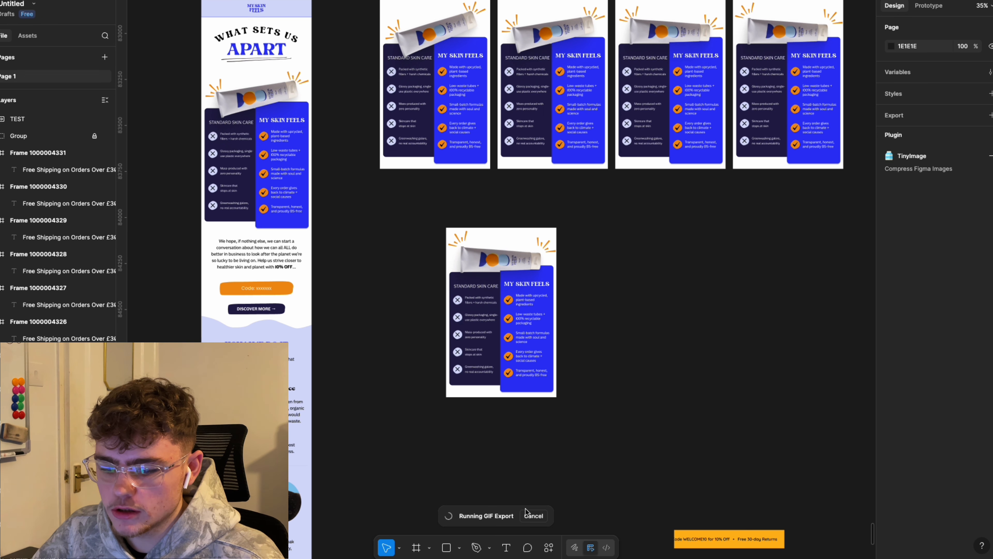
pyautogui.click(533, 515)
# Step: Select the comparison GIF inside the MSF #3 email and play it there
pyautogui.click(336, 243)
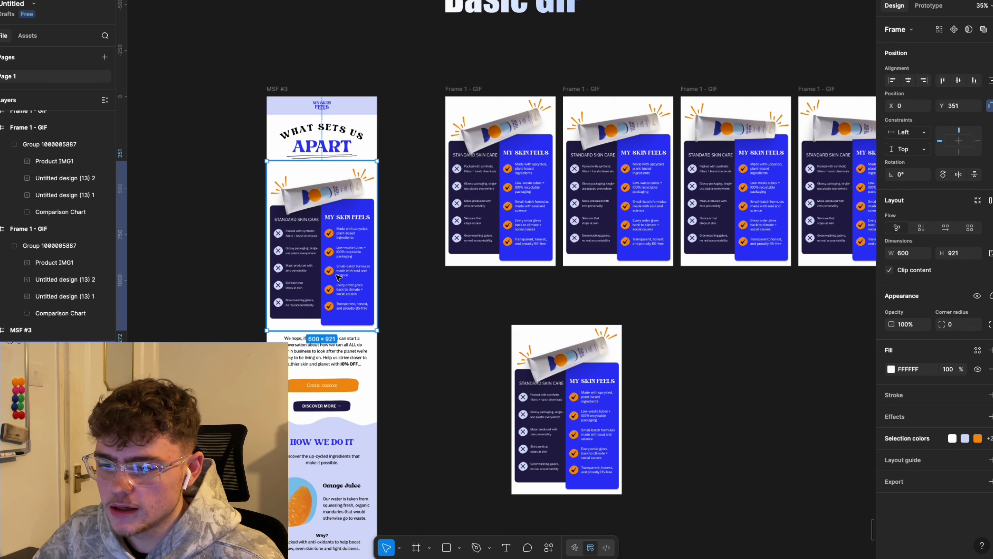
pyautogui.click(549, 422)
pyautogui.click(342, 229)
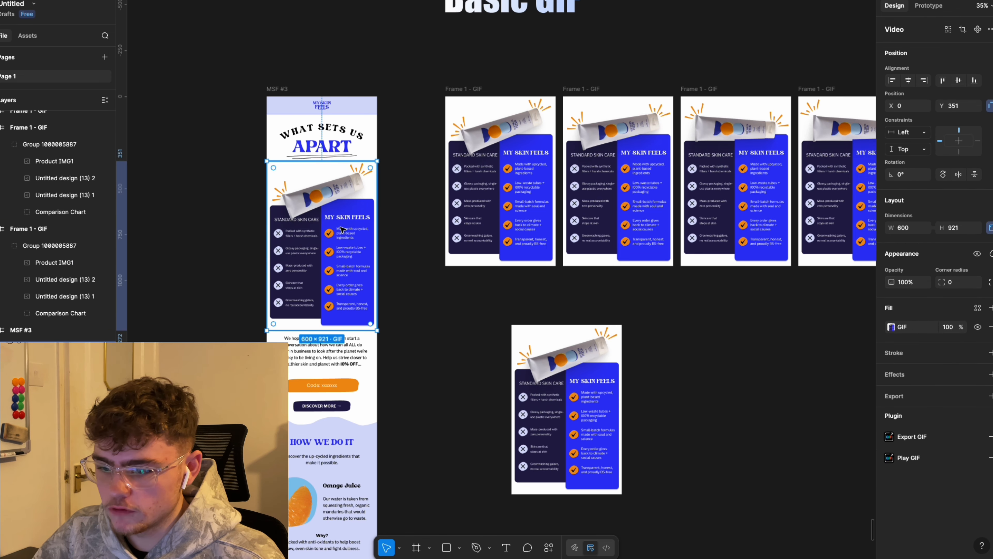
pyautogui.click(398, 214)
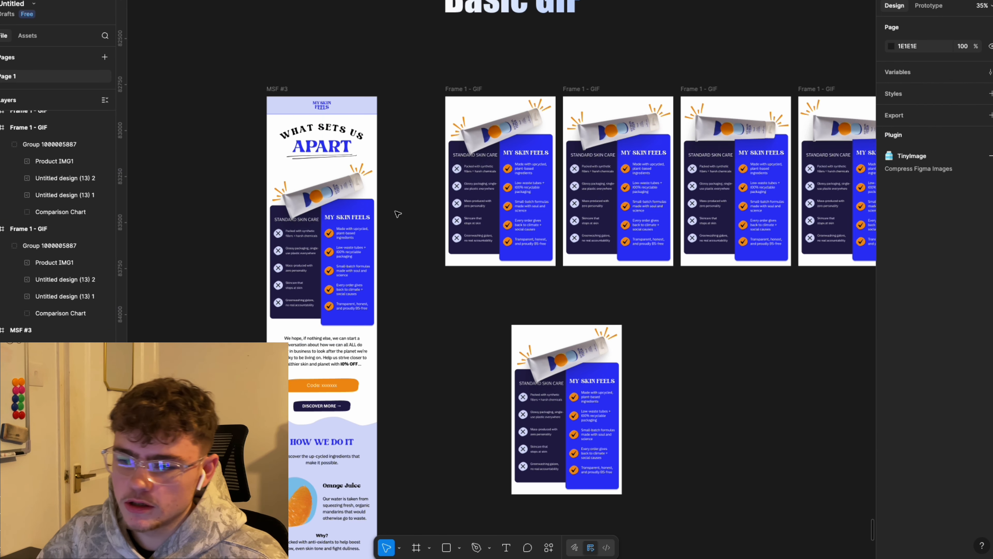
pyautogui.click(273, 89)
pyautogui.click(220, 227)
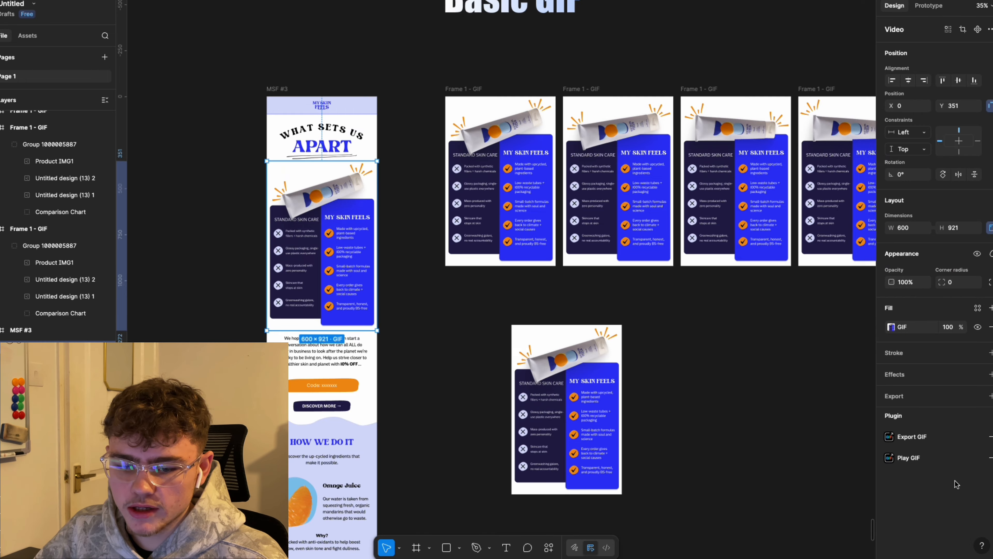
pyautogui.click(909, 457)
pyautogui.click(460, 342)
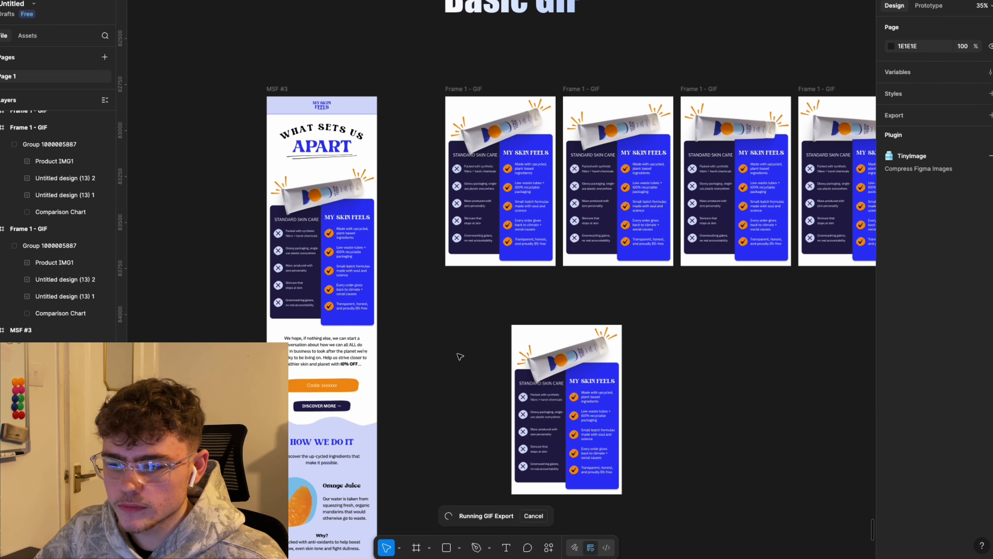
pyautogui.scroll(2, 474, 402)
pyautogui.moveTo(431, 307); pyautogui.dragTo(602, 379)
pyautogui.scroll(-2, 586, 385)
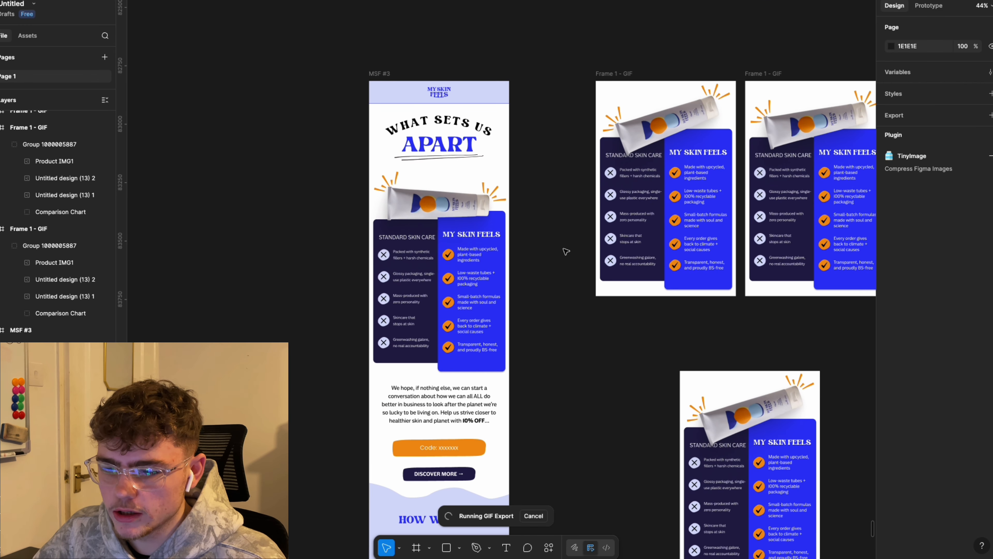
pyautogui.scroll(-3, 436, 66)
pyautogui.scroll(-3, 296, 200)
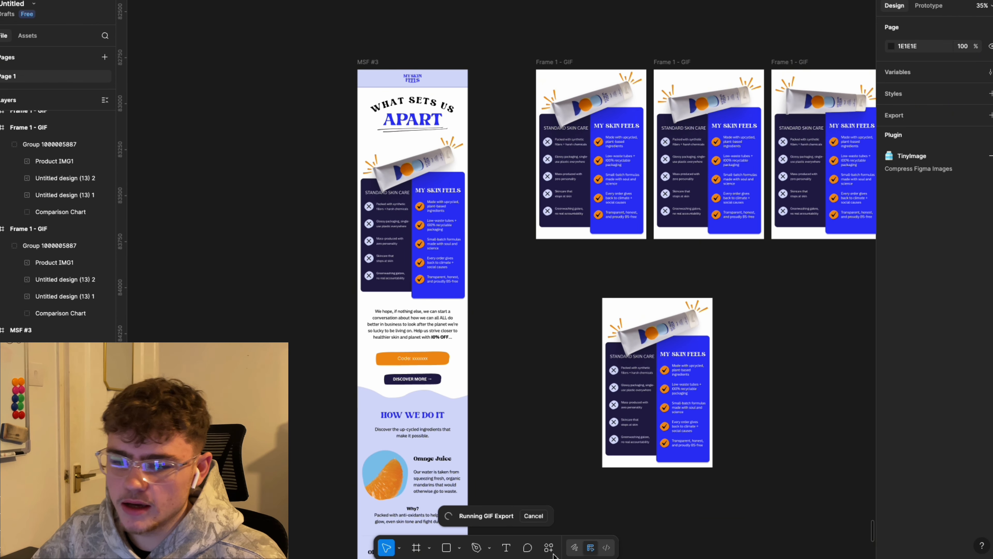
# Step: Cancel the comparison GIF playback and run the 600×100 TEST banner GIF through GIF Export
pyautogui.click(540, 519)
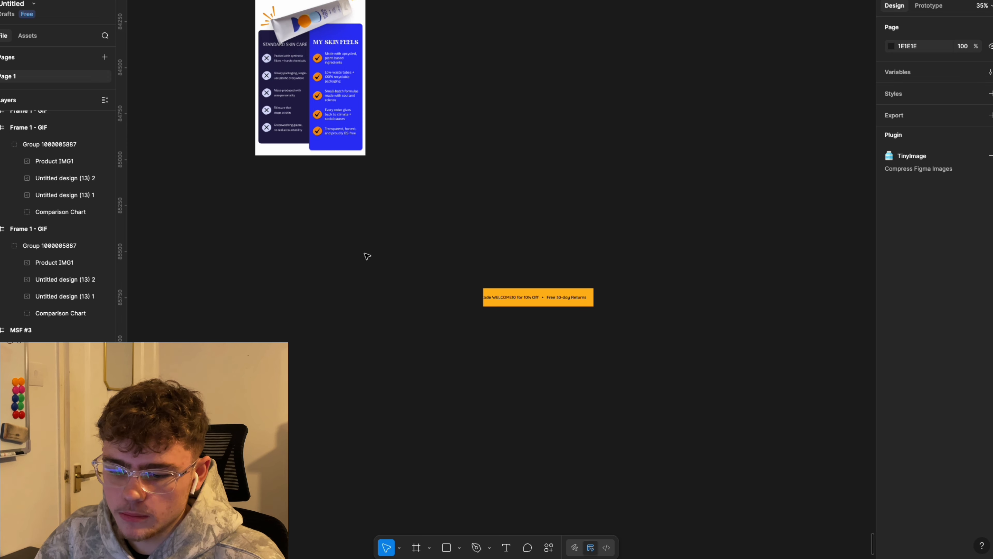
pyautogui.click(552, 303)
pyautogui.click(549, 545)
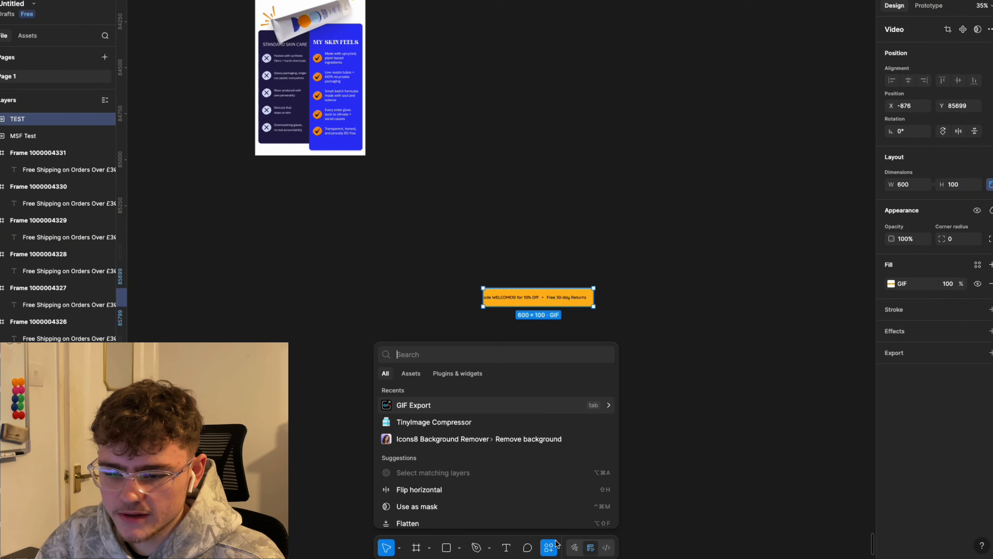
pyautogui.click(489, 404)
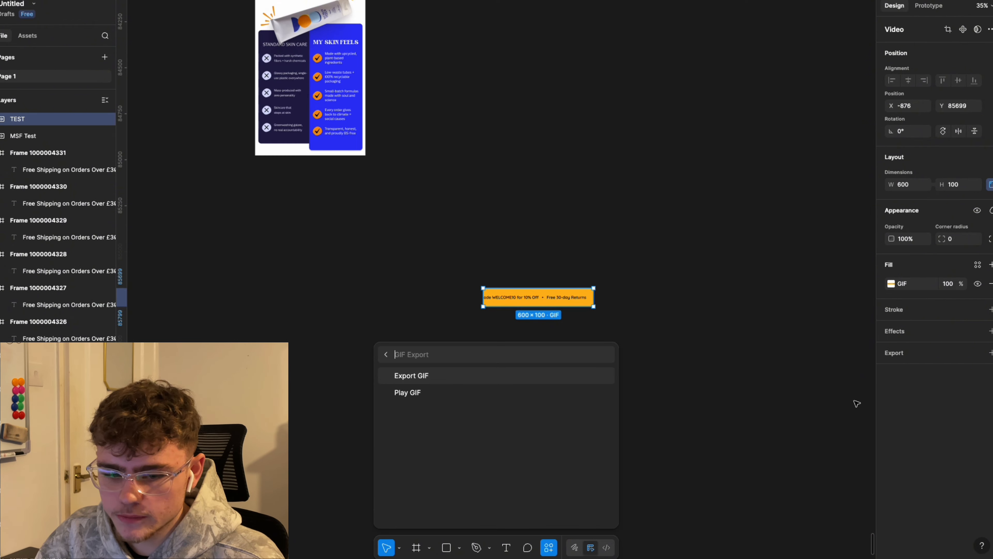
pyautogui.click(490, 377)
pyautogui.scroll(5, 570, 308)
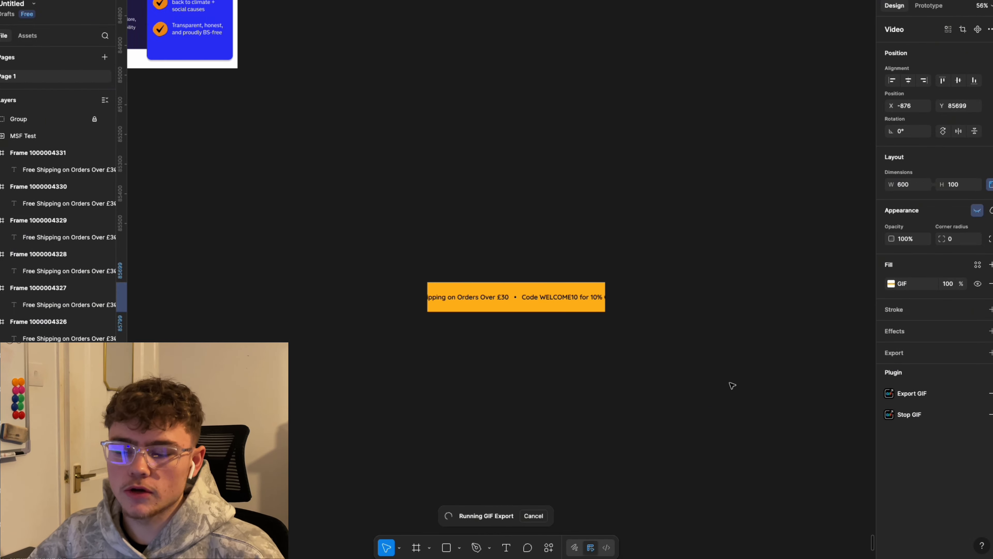
pyautogui.click(729, 262)
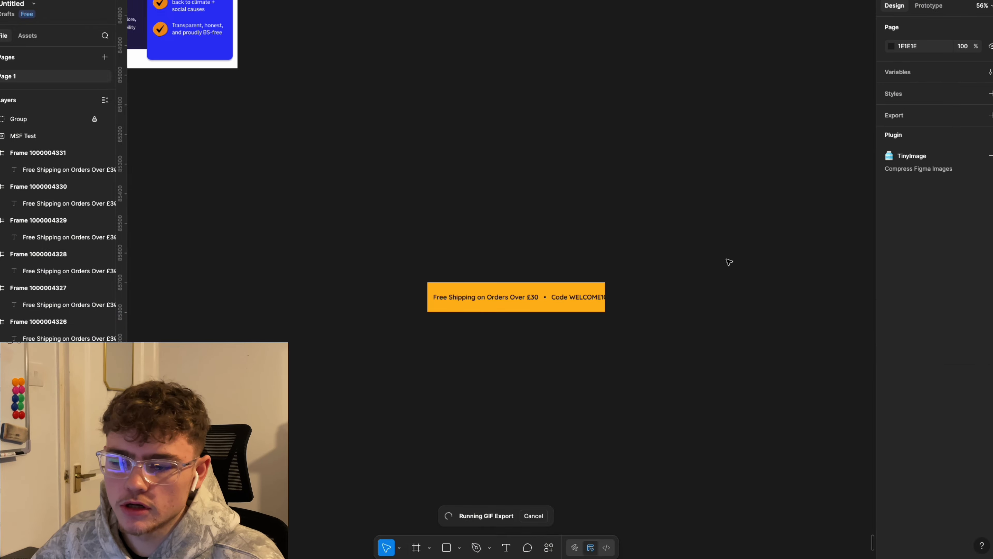
pyautogui.scroll(-2, 501, 253)
pyautogui.scroll(2, 568, 298)
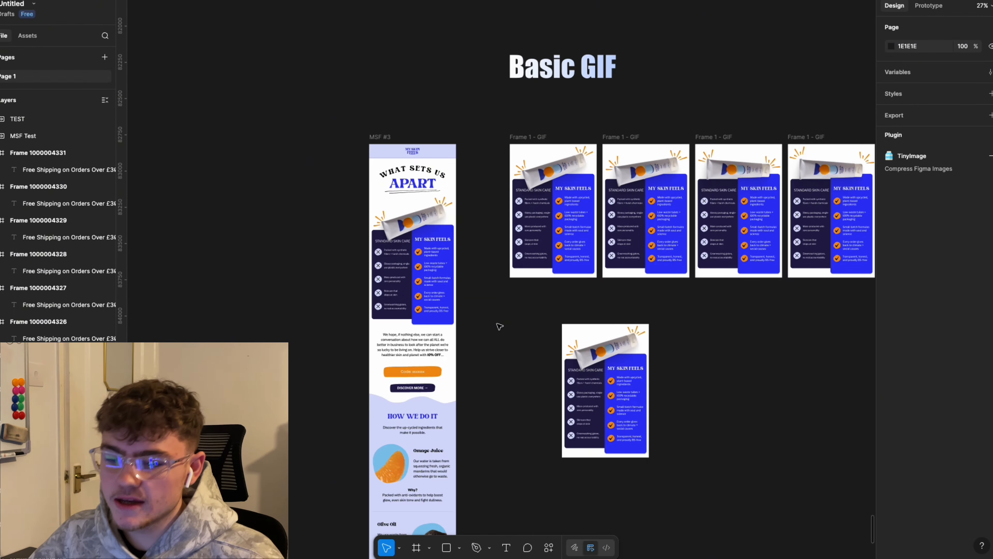
pyautogui.scroll(3, 500, 327)
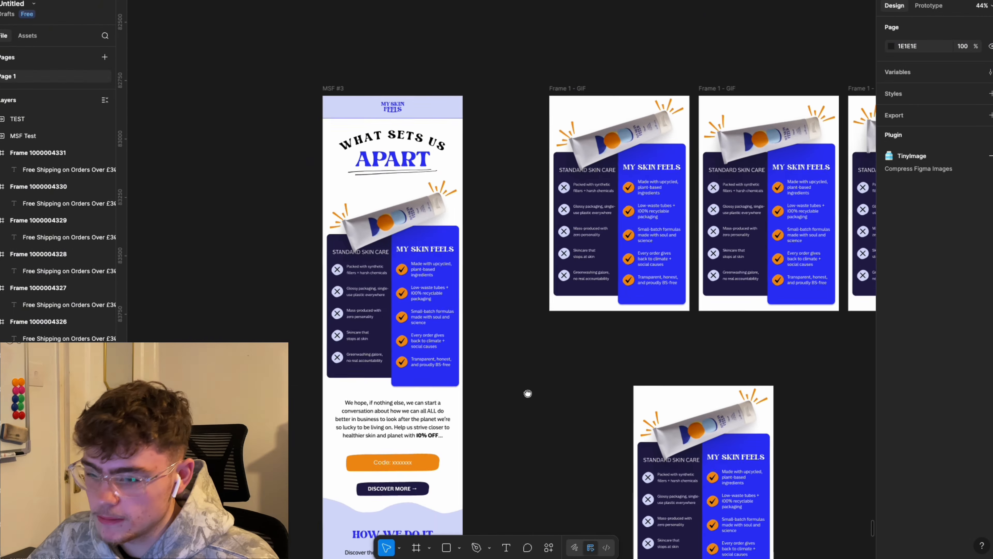
# Step: Draw a slice and size it to cover the email header above the comparison GIF
pyautogui.press('s')
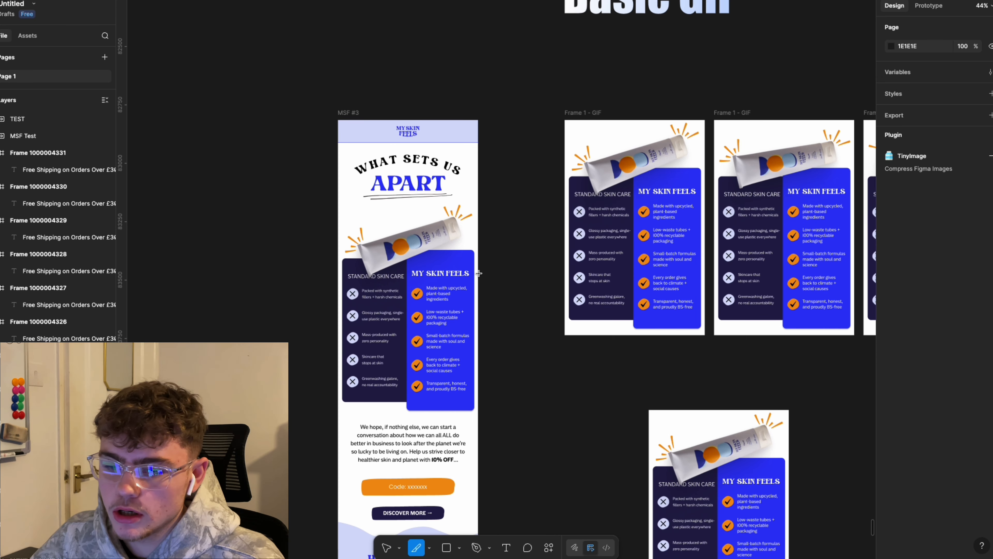
pyautogui.click(392, 145)
pyautogui.scroll(3, 392, 145)
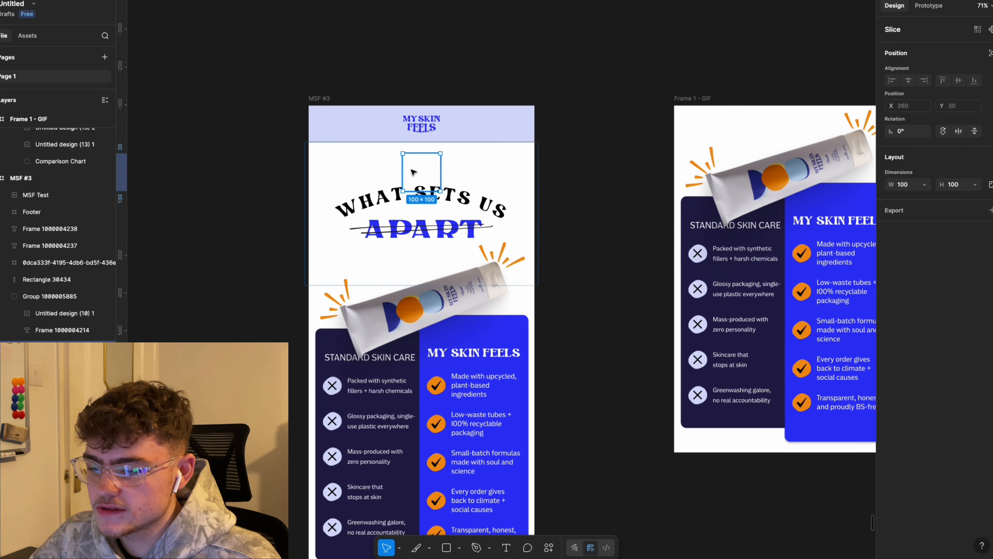
pyautogui.press('BackSpace')
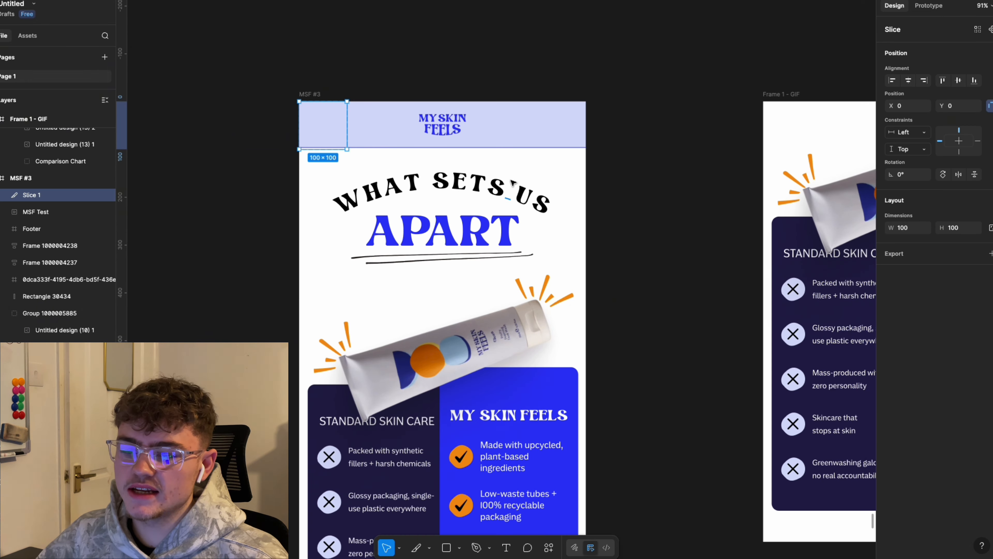
pyautogui.scroll(-3, 513, 184)
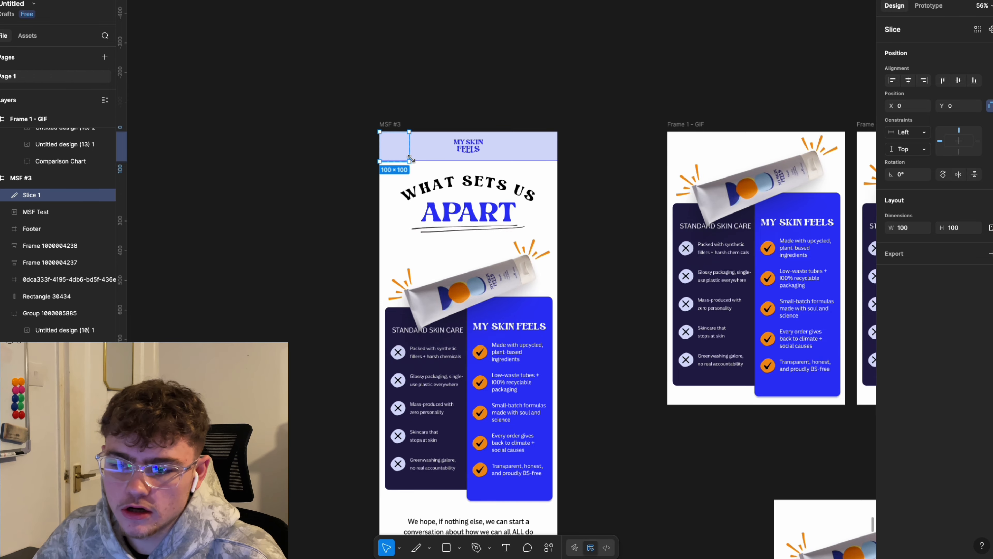
pyautogui.moveTo(409, 160); pyautogui.dragTo(555, 236)
pyautogui.scroll(5, 480, 214)
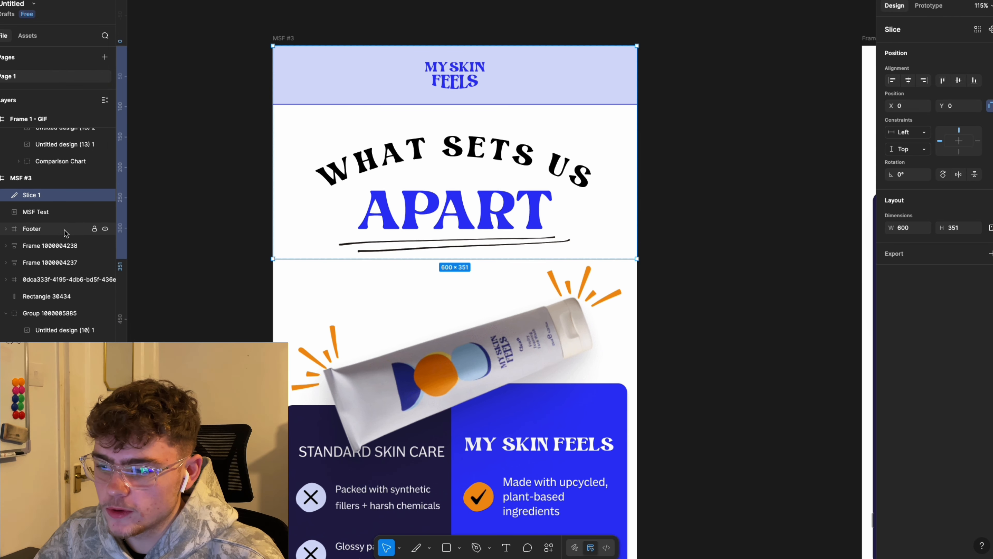
pyautogui.click(56, 216)
pyautogui.scroll(10, 338, 262)
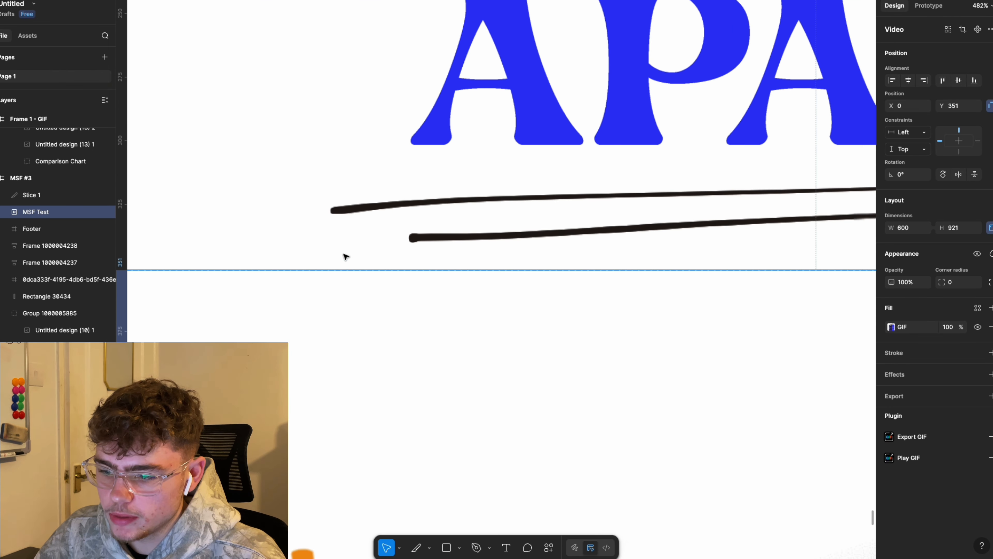
pyautogui.scroll(-10, 364, 252)
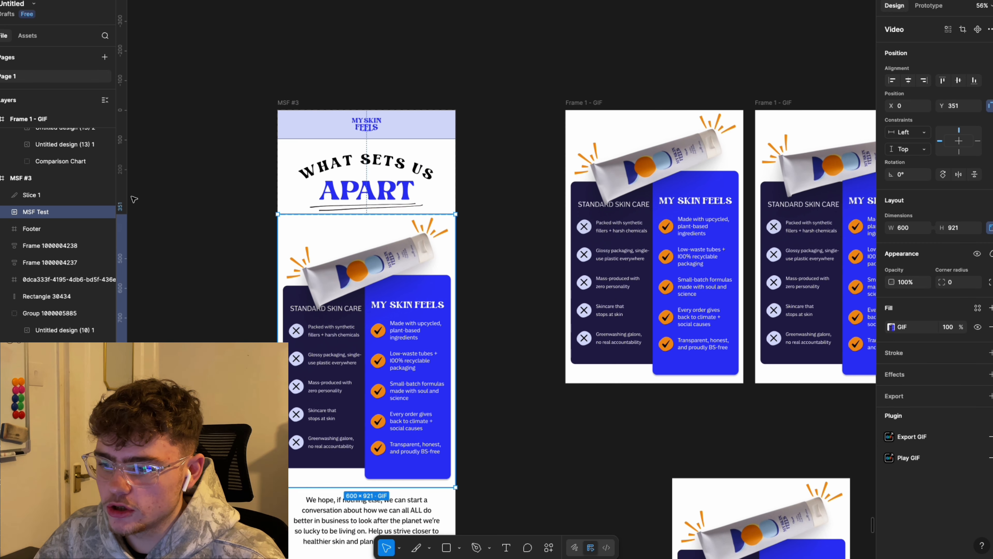
pyautogui.click(34, 195)
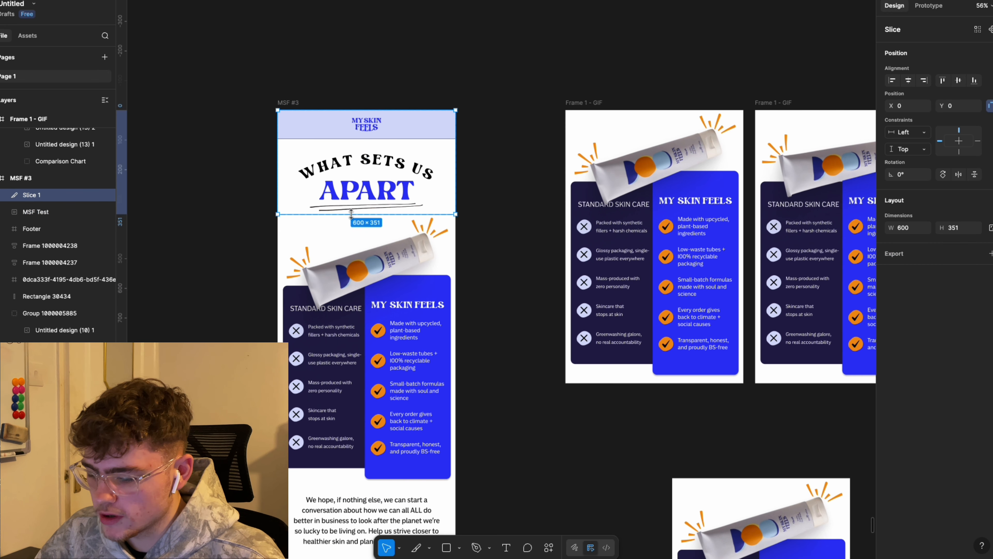
# Step: Duplicate the header slice and move it below the GIF, aligning its top edge
pyautogui.press('super+d')
pyautogui.moveTo(366, 144); pyautogui.dragTo(368, 525)
pyautogui.scroll(4, 440, 475)
pyautogui.scroll(-5, 440, 477)
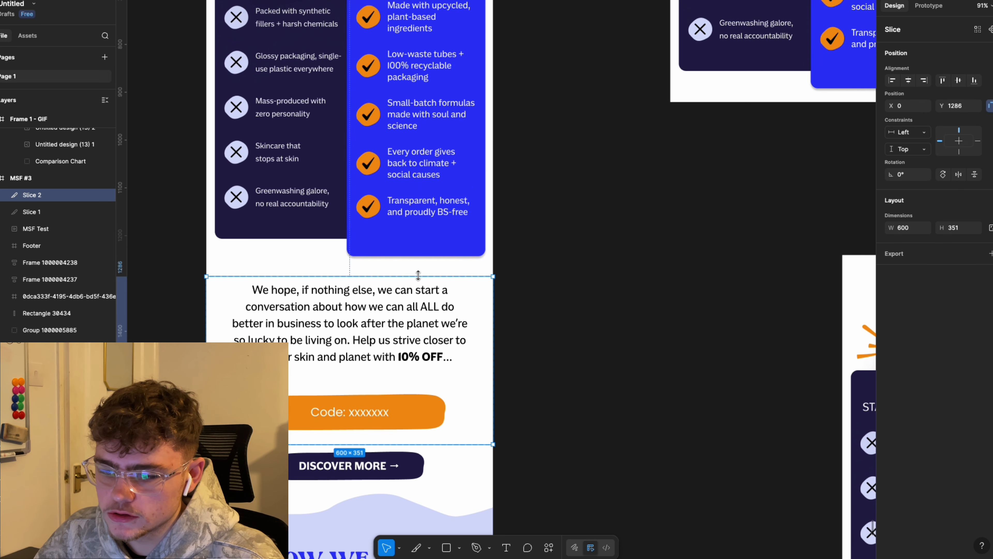
pyautogui.moveTo(418, 275); pyautogui.dragTo(419, 266)
pyautogui.click(422, 231)
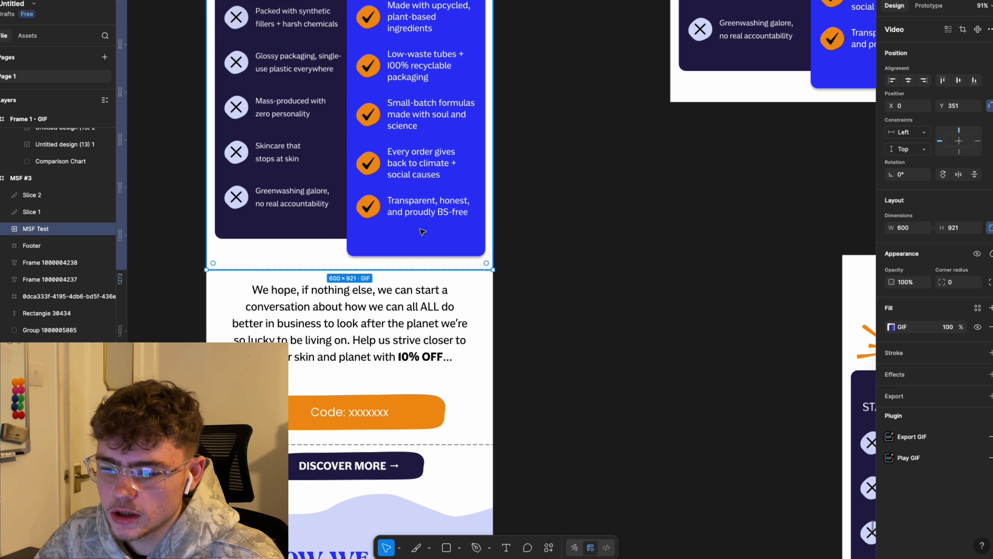
pyautogui.scroll(10, 466, 250)
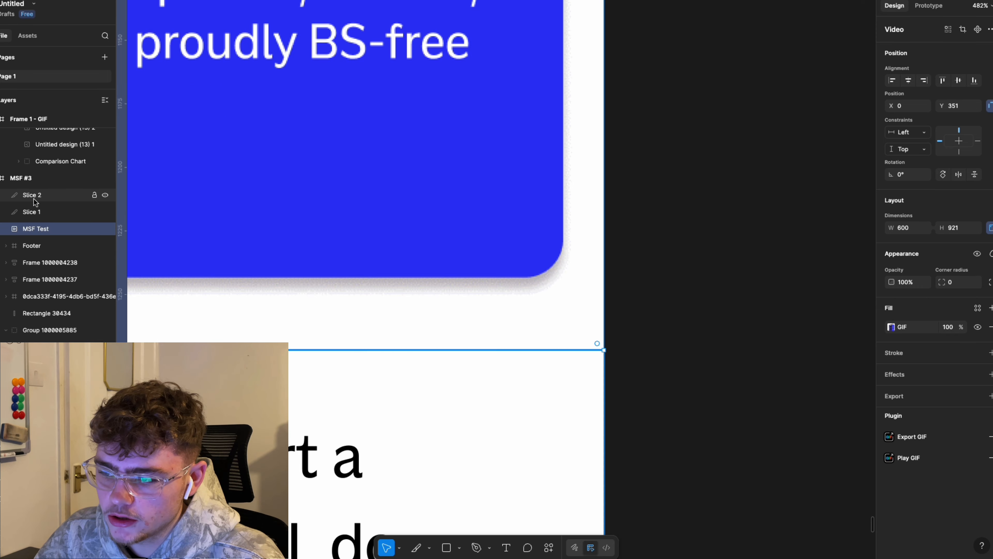
# Step: Extend the second slice over the How We Do It section and export both slices as 2x PNG
pyautogui.click(33, 198)
pyautogui.scroll(-10, 590, 260)
pyautogui.scroll(-3, 618, 316)
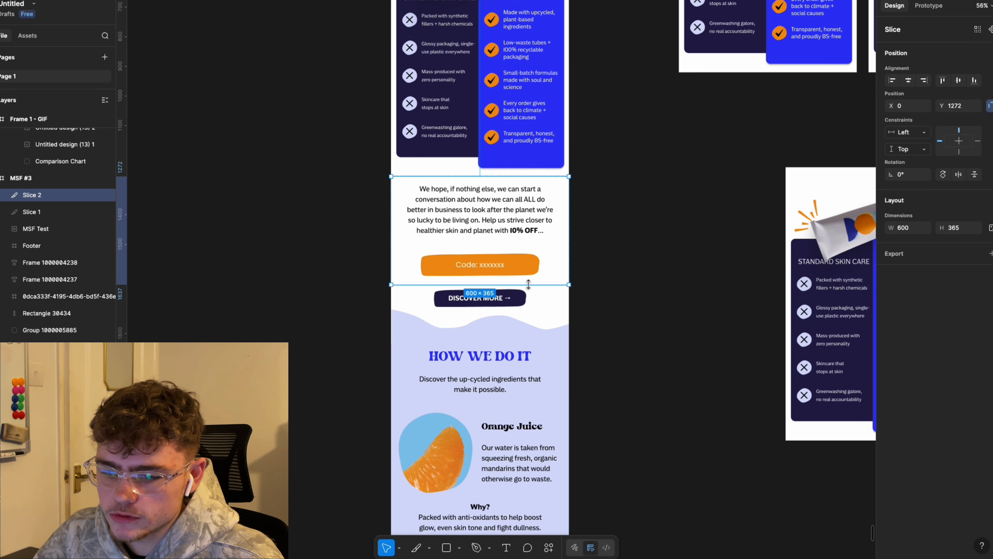
pyautogui.moveTo(529, 286); pyautogui.dragTo(523, 408)
pyautogui.scroll(2, 645, 252)
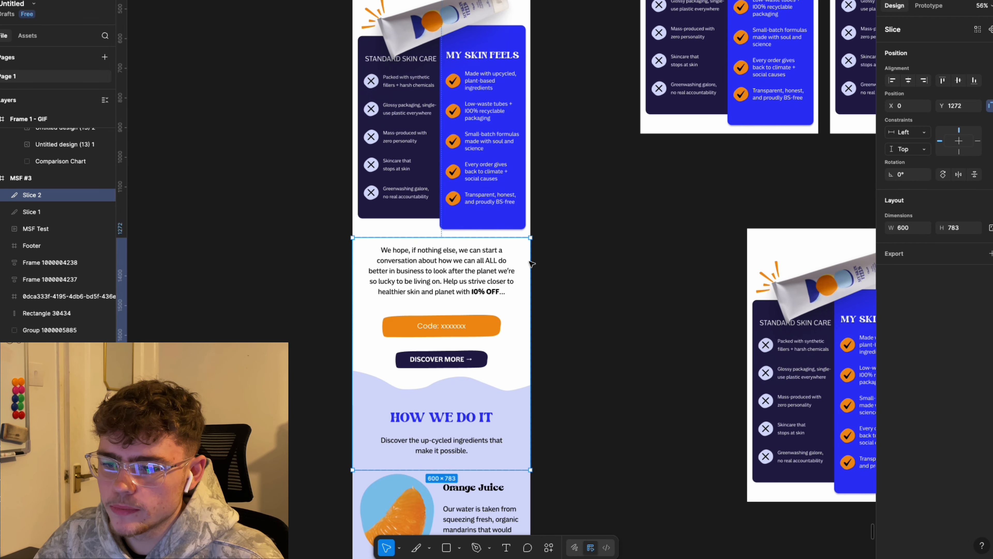
pyautogui.keyDown('shift'); pyautogui.click(31, 218); pyautogui.keyUp('shift')
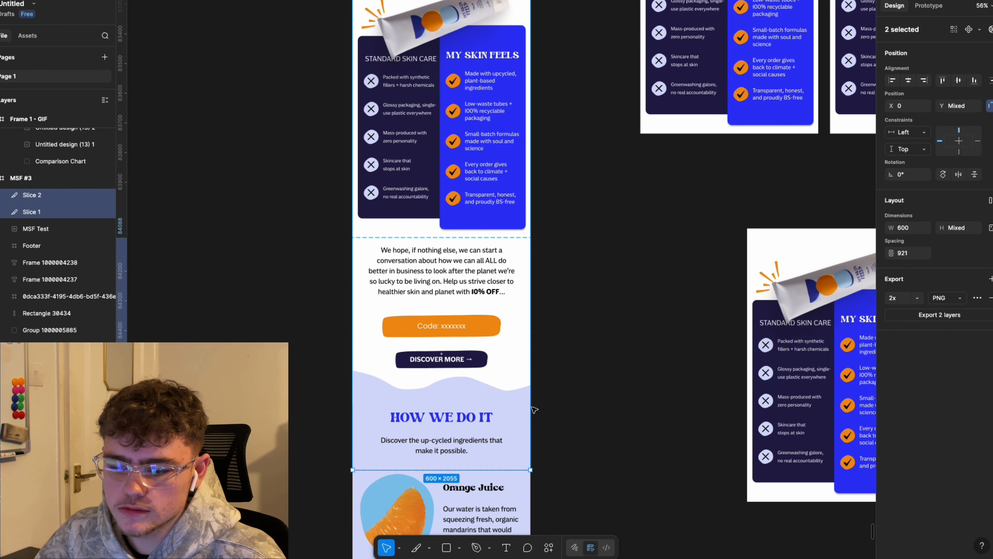
pyautogui.press('shift+super+e')
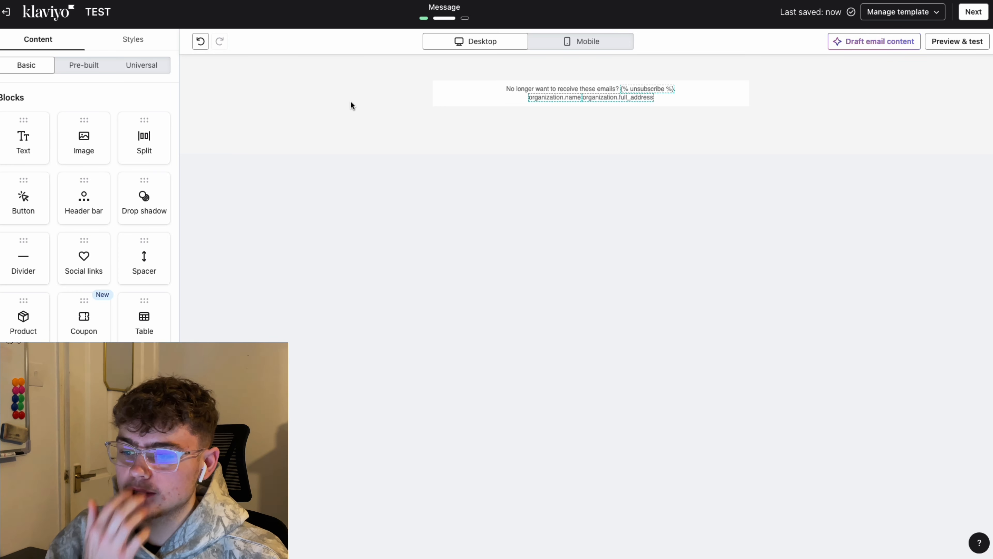
# Step: Add an Image block to the email and duplicate it to make three image blocks
pyautogui.moveTo(73, 143); pyautogui.dragTo(503, 84)
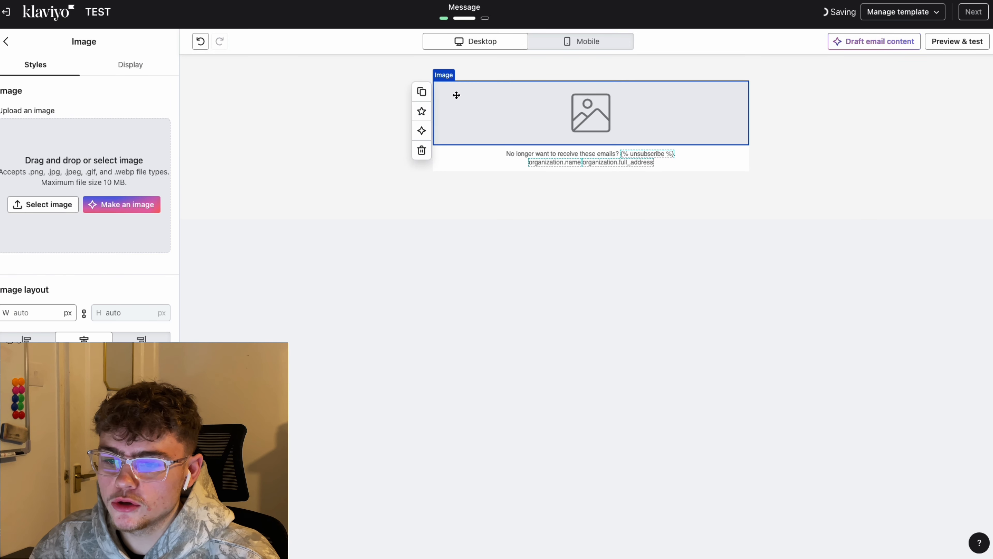
pyautogui.click(430, 93)
pyautogui.click(421, 157)
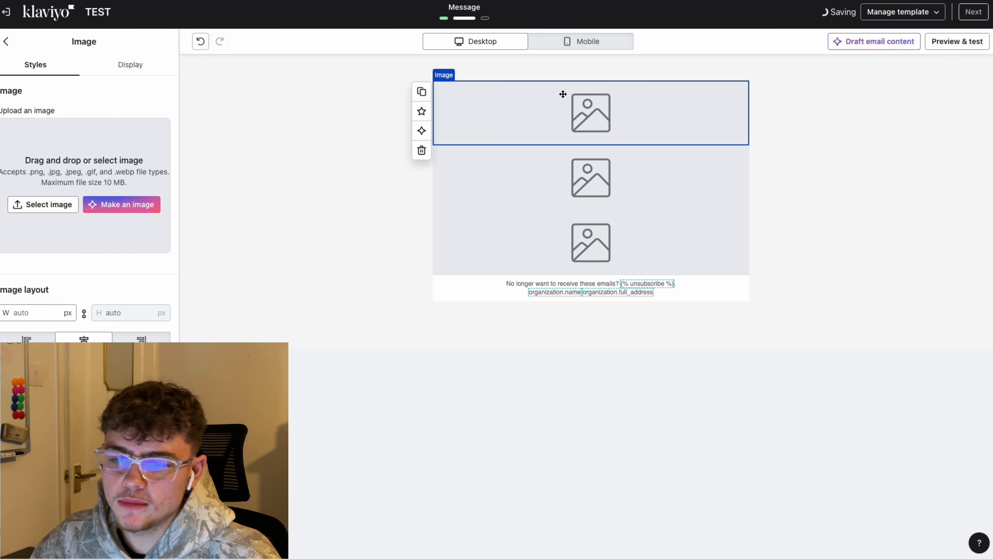
# Step: Upload the header slice, comparison GIF and lower slice into the three image blocks, top to bottom
pyautogui.click(62, 203)
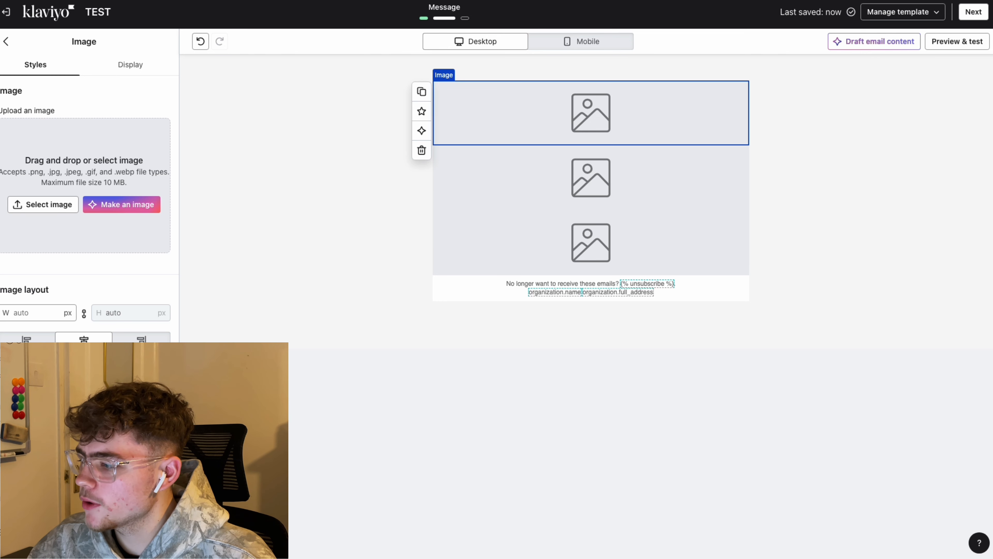
pyautogui.moveTo(1, 208); pyautogui.dragTo(51, 208)
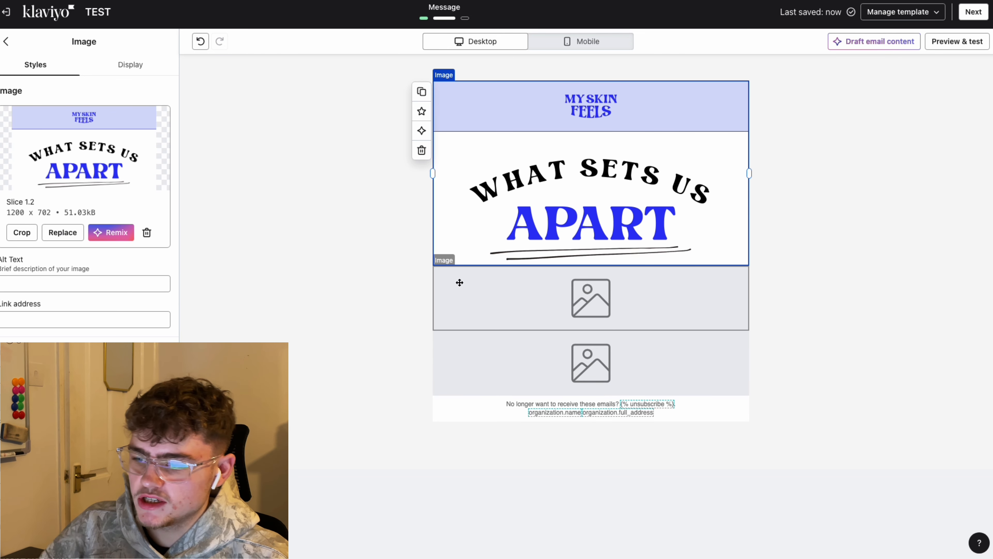
pyautogui.click(544, 293)
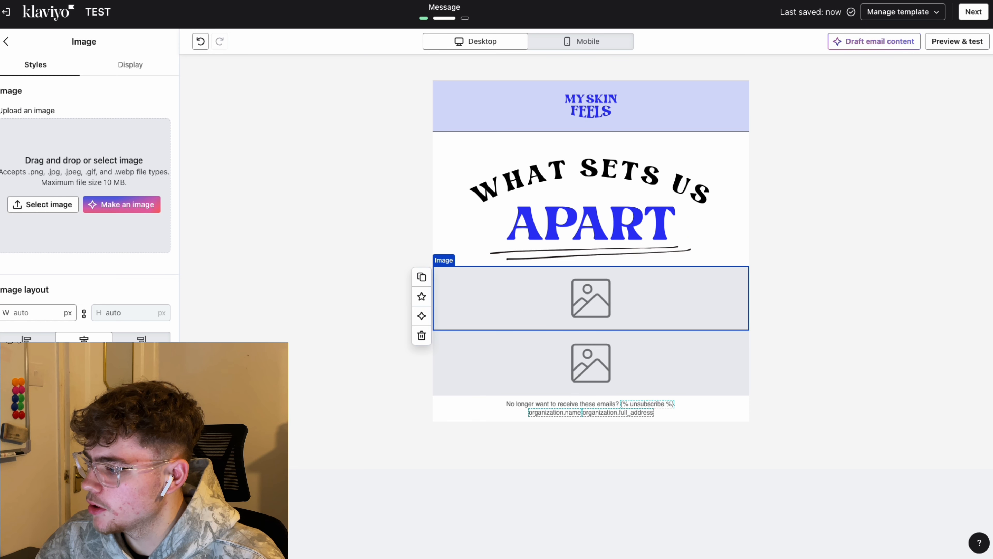
pyautogui.moveTo(1, 203); pyautogui.dragTo(54, 201)
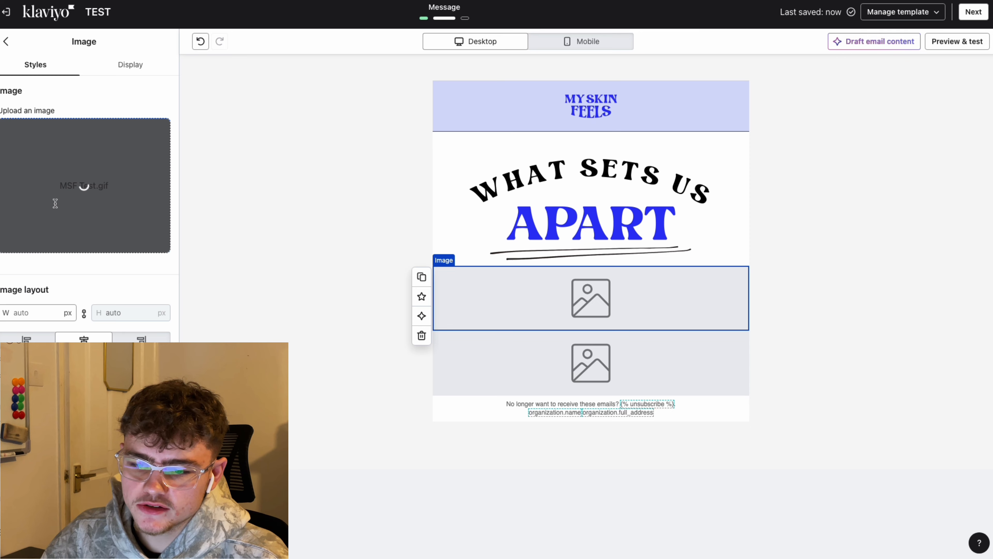
pyautogui.scroll(-8, 498, 227)
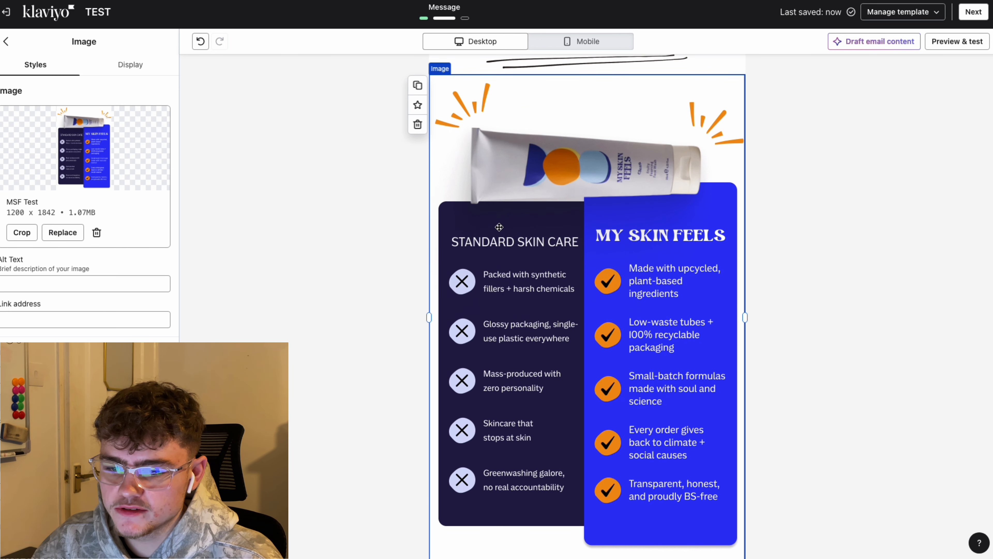
pyautogui.click(561, 454)
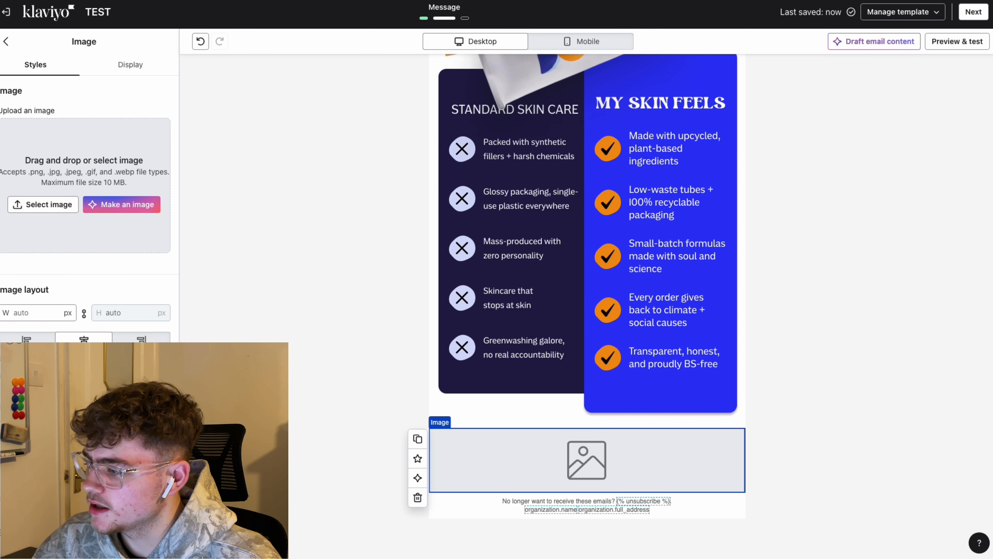
pyautogui.moveTo(1, 411); pyautogui.dragTo(80, 186)
pyautogui.scroll(-5, 840, 394)
pyautogui.scroll(10, 838, 397)
# Step: Give the header image alt text 'ALT TXT' and the link website.com
pyautogui.click(631, 249)
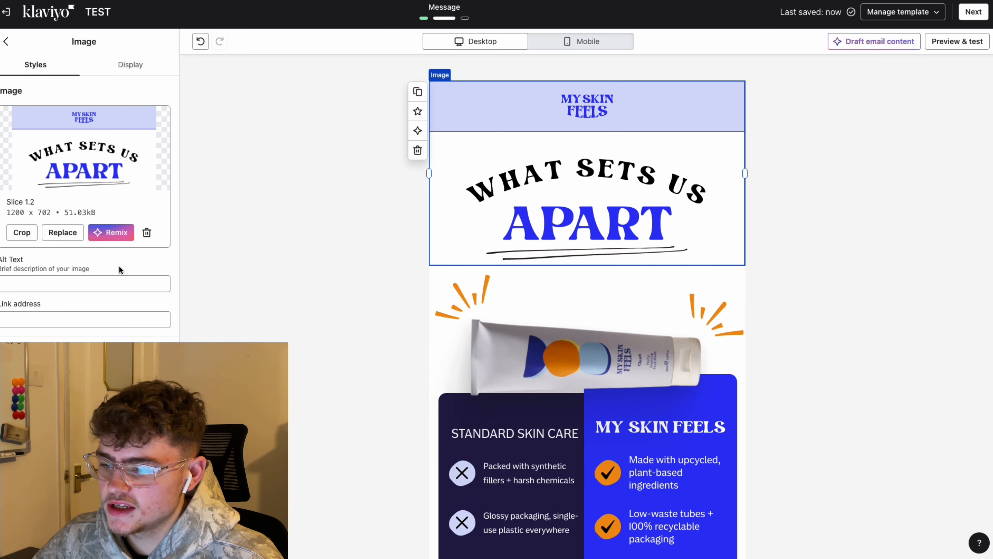
pyautogui.click(127, 283)
pyautogui.write('ALT ')
pyautogui.write('TXT')
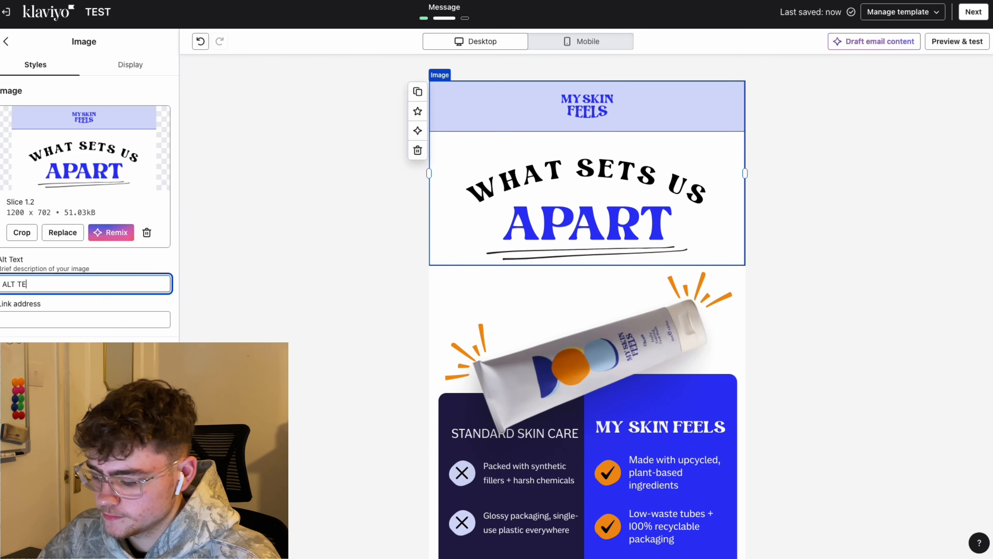
pyautogui.click(107, 319)
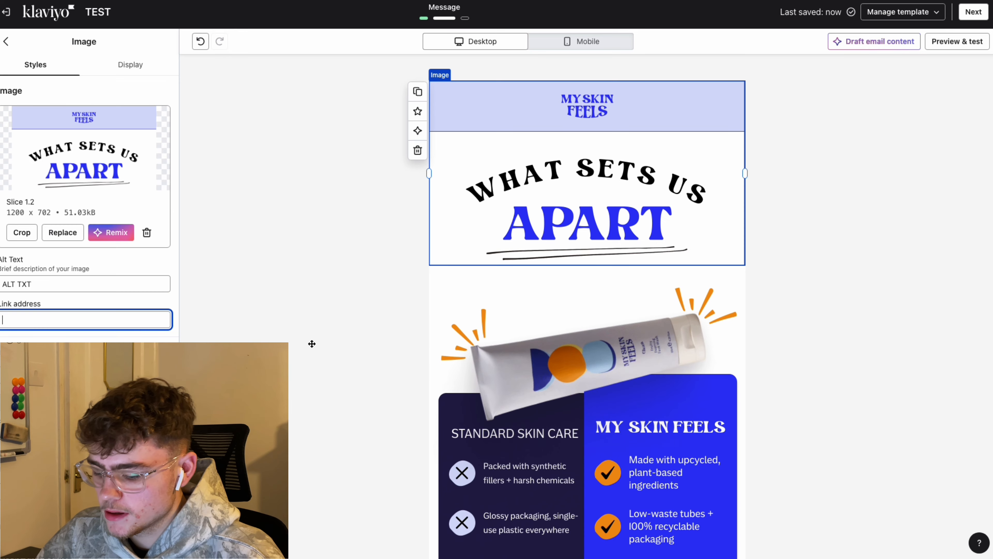
pyautogui.write('website.com')
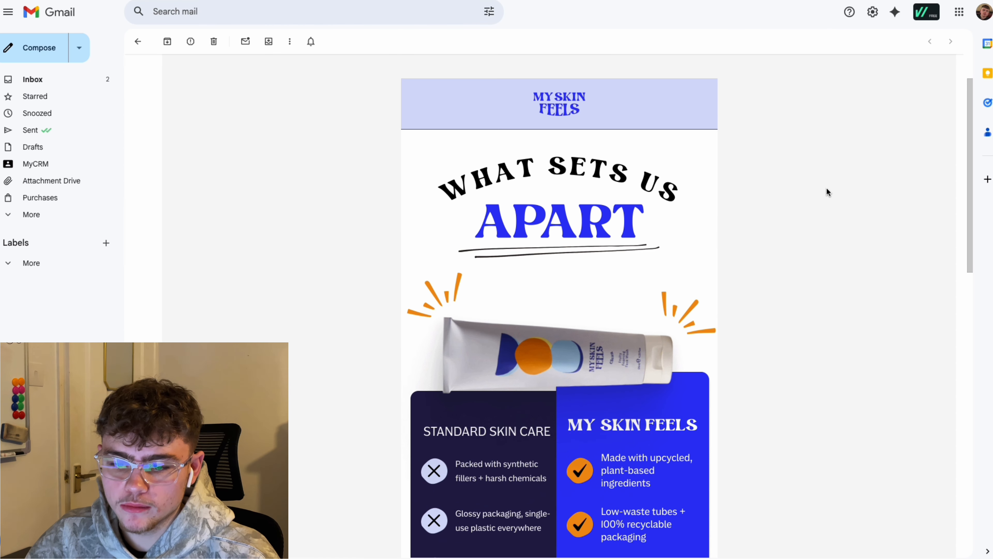
# Step: Scroll through the received email to check the sliced header and animating comparison GIF
pyautogui.scroll(-3, 830, 187)
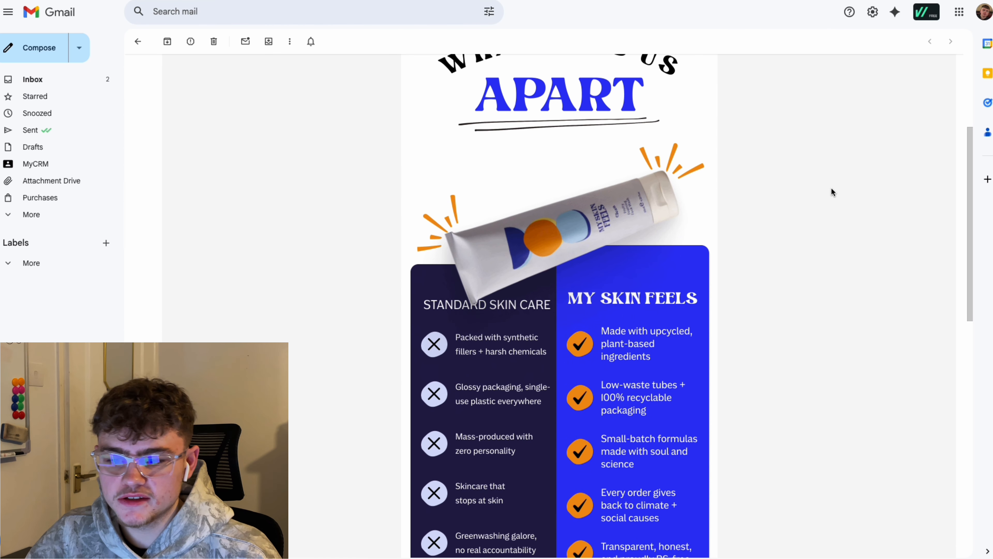